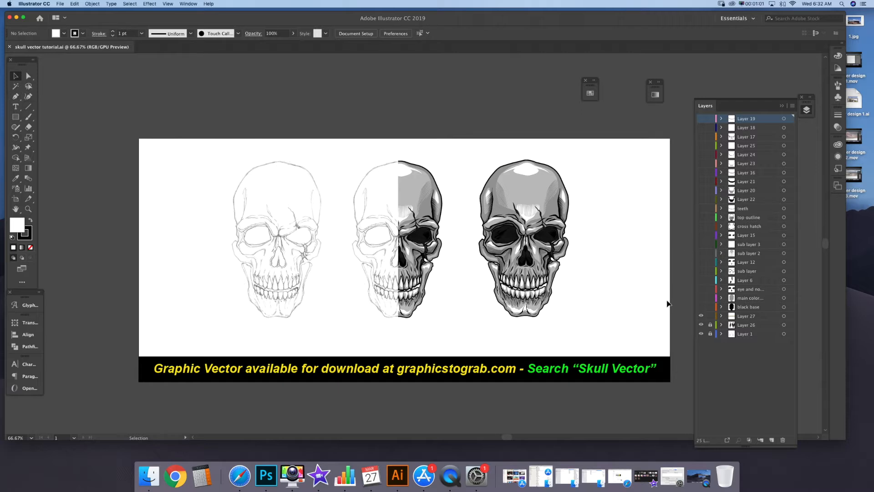
Unlock Layer 26, move the clipped shaded half-skull from the middle sketch to beyond the fully shaded skull, and relock the layer.
left_click(710, 325)
left_click(95, 4)
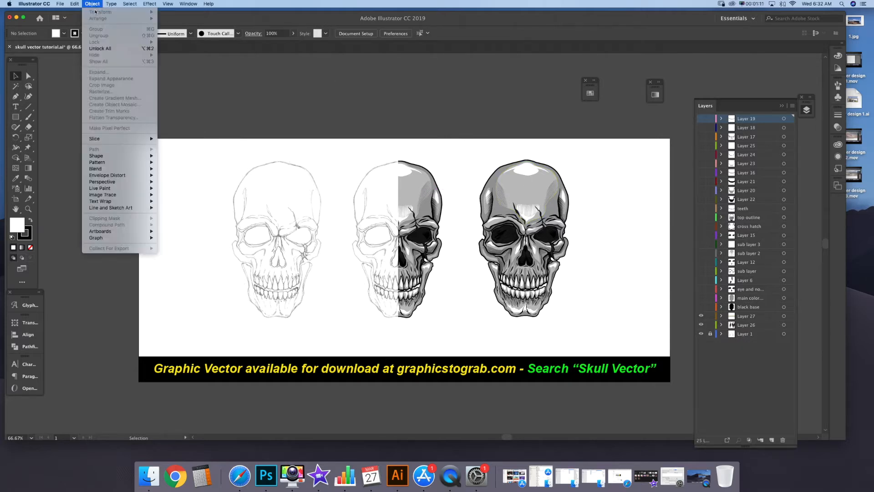
left_click(107, 49)
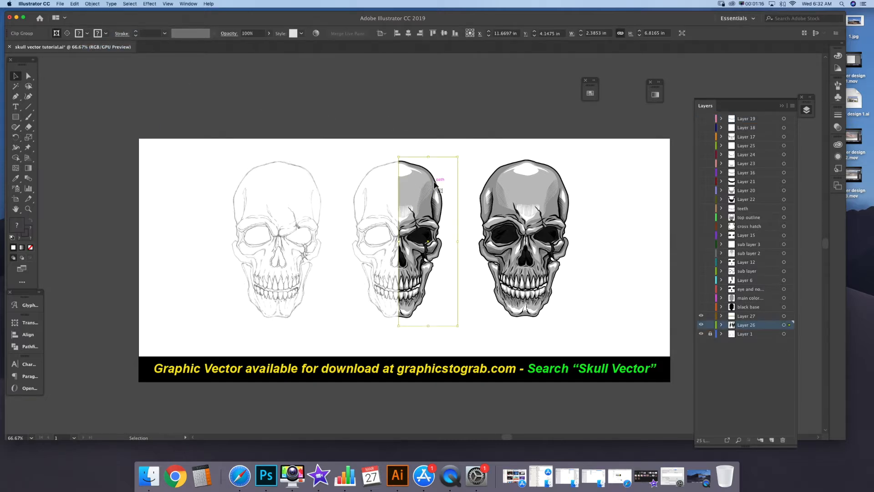
left_click_drag(437, 186, 630, 183)
left_click(710, 325)
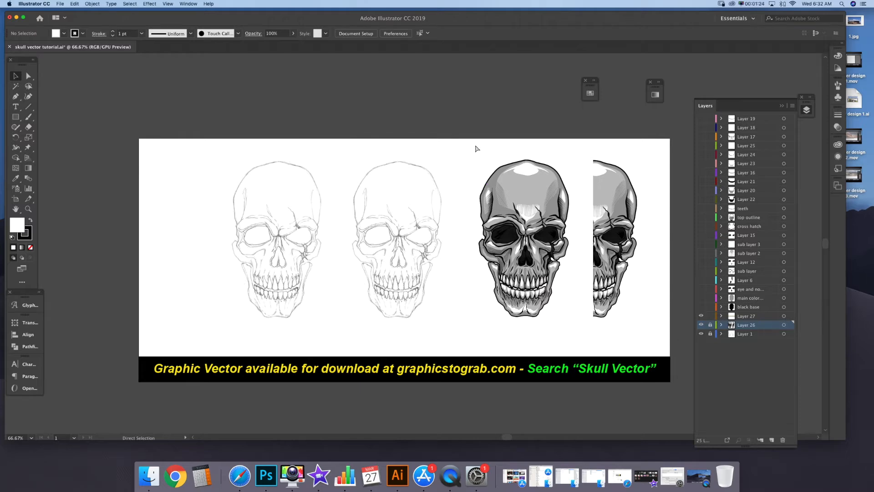
View the skull stages at different magnifications, ending at 80% zoom.
key("super+1")
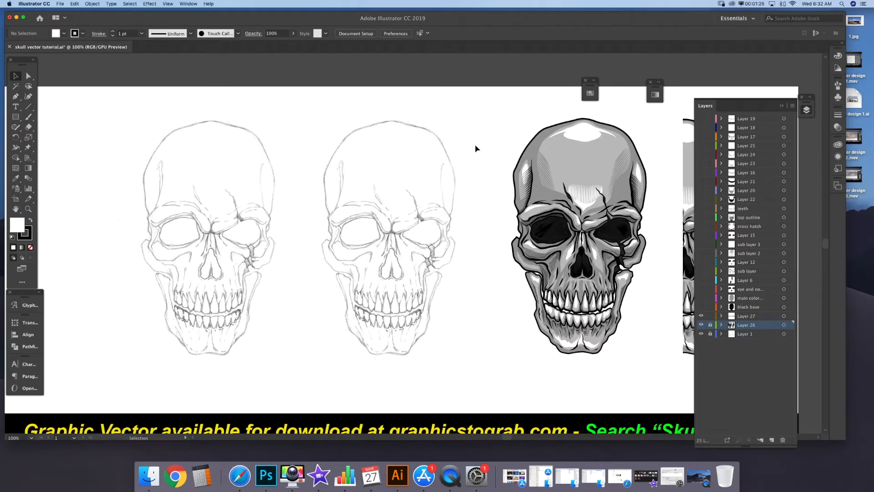
key("super+minus")
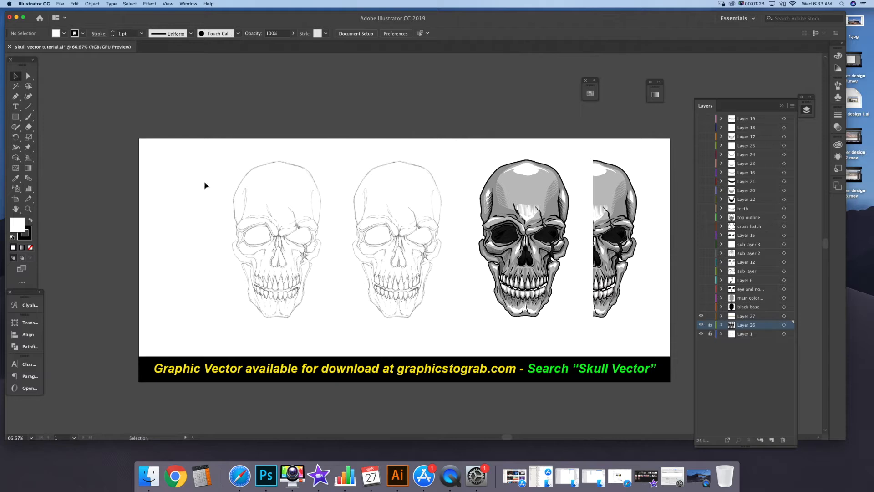
left_click(10, 437)
type("71")
key("Return")
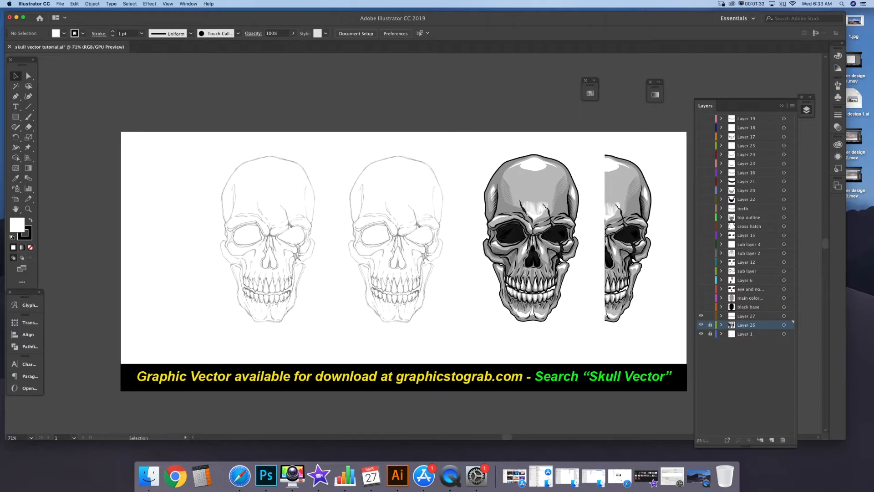
left_click(25, 438)
type("80")
key("Return")
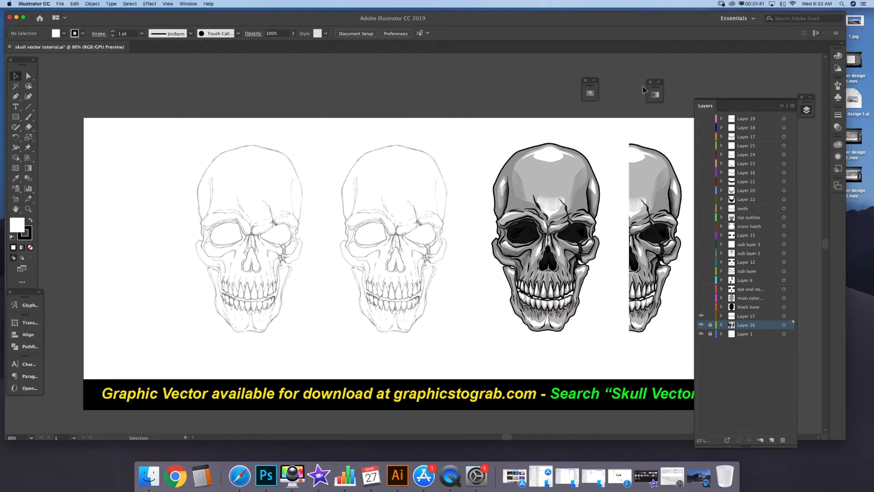
Make the top outline layer active and turn on its visibility.
left_click(745, 221)
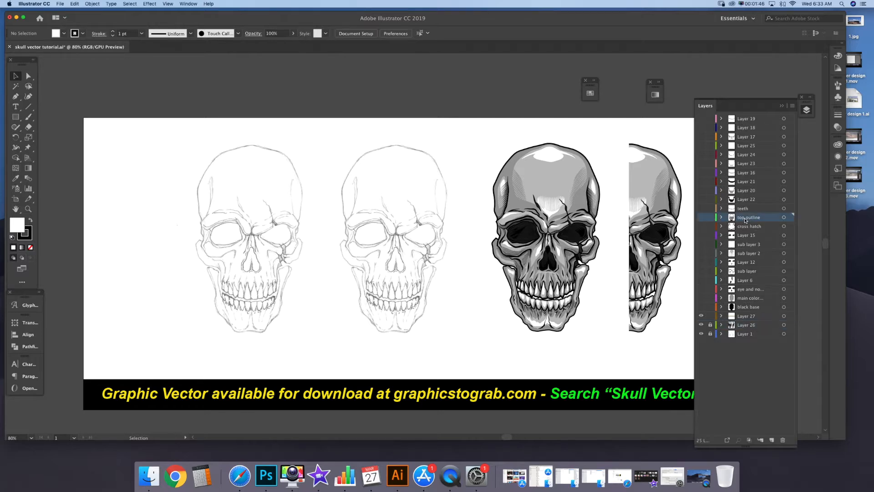
left_click(701, 218)
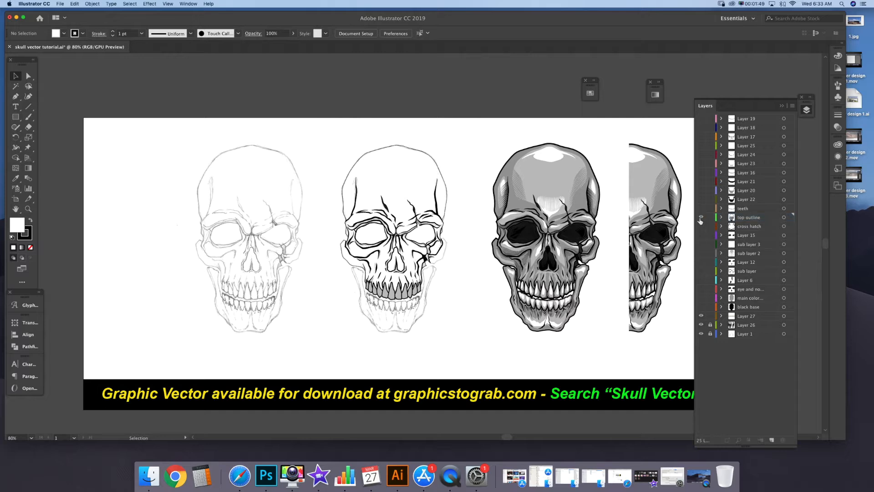
left_click(702, 217)
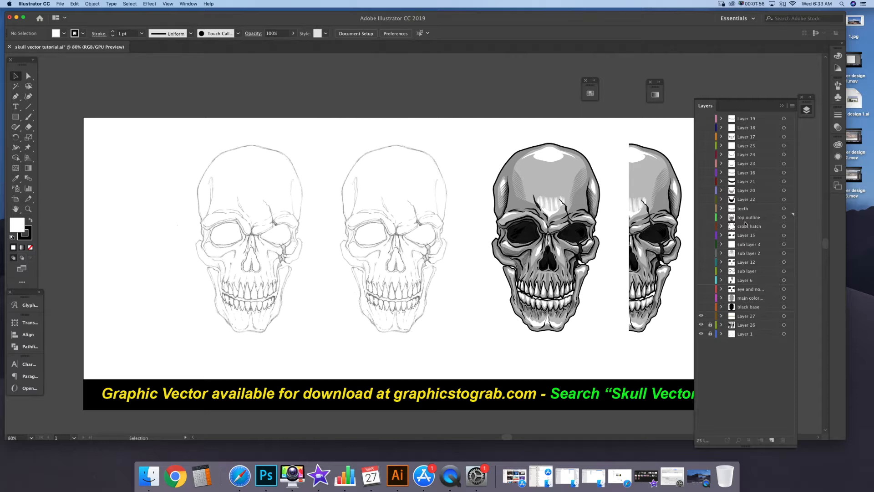
left_click(767, 218)
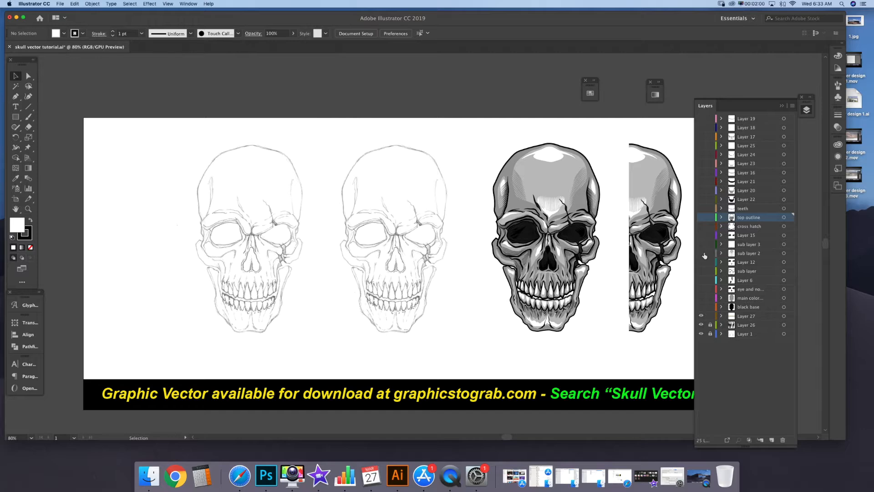
left_click(701, 218)
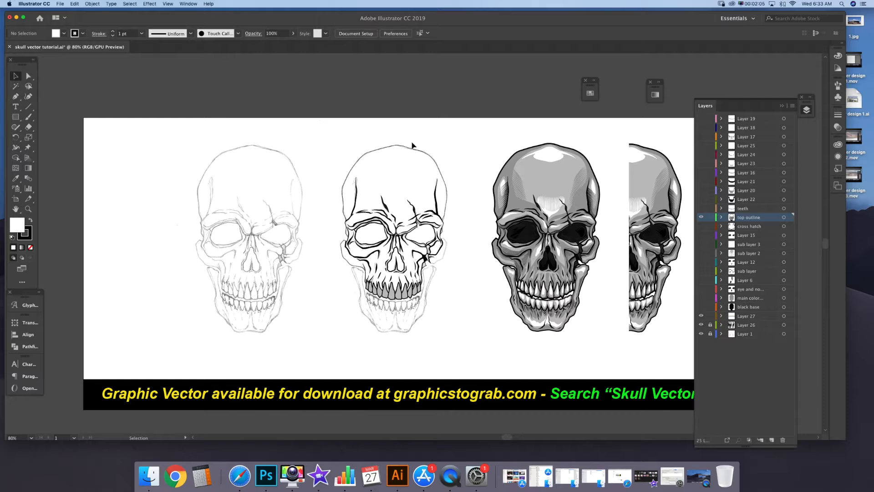
Select all the upper teeth that share the grey fill on the middle skull and set their fill to none.
key("super+equal")
key("super+equal")
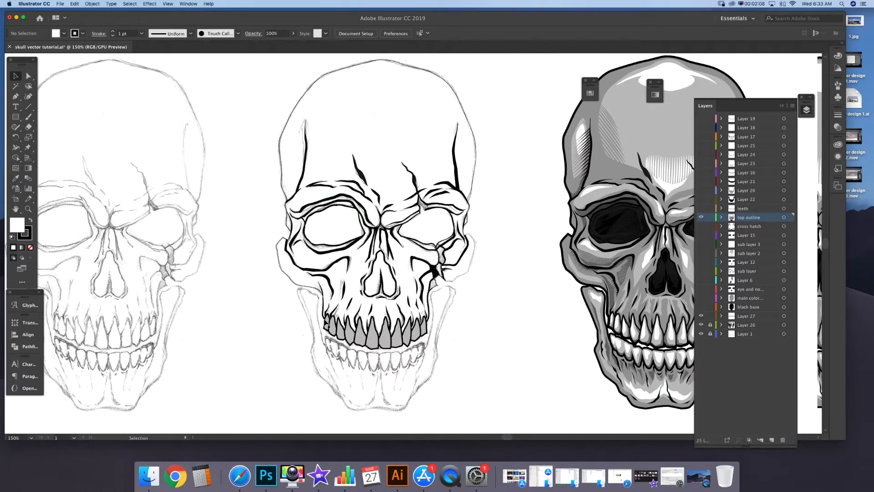
left_click(332, 331)
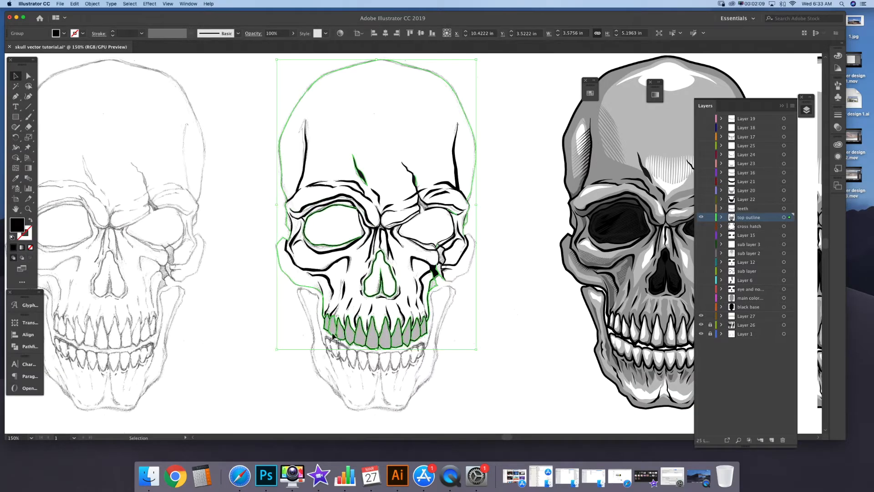
double_click(333, 337)
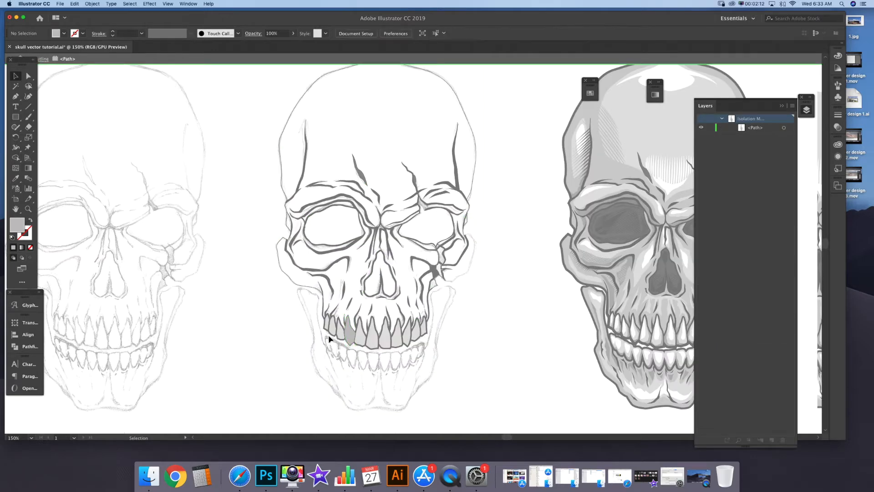
double_click(455, 340)
left_click(387, 339)
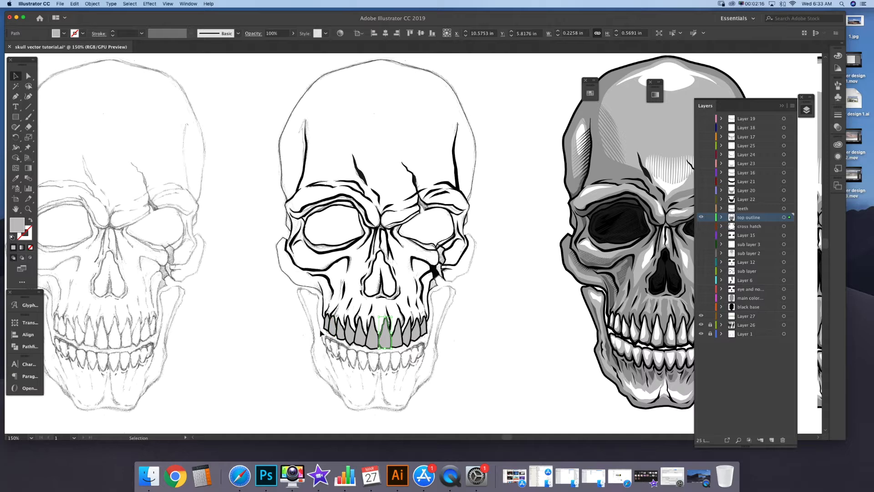
left_click(130, 4)
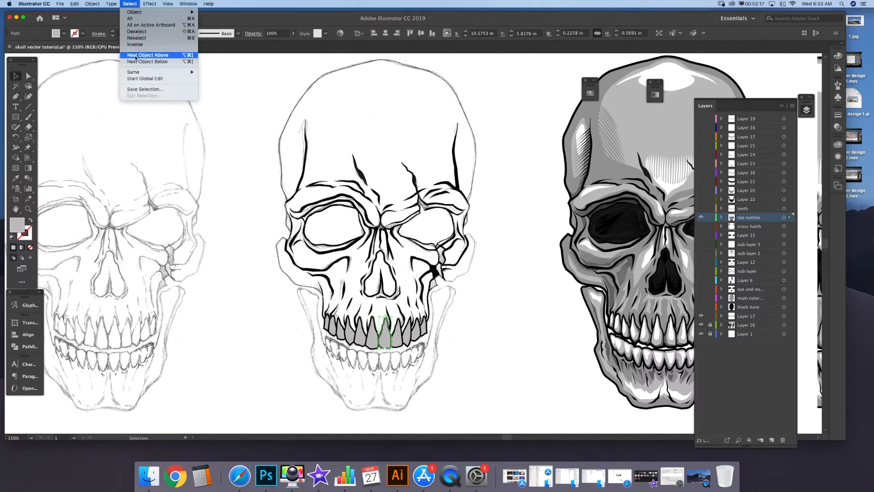
mouse_move(147, 72)
left_click(216, 99)
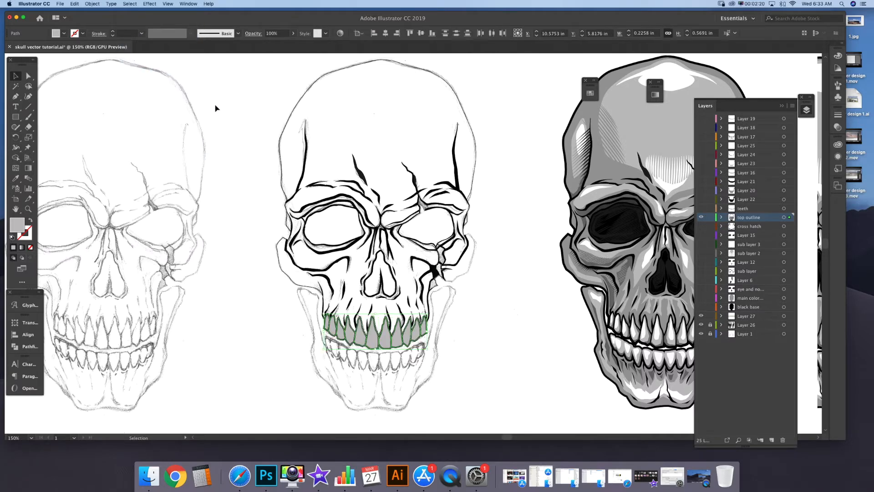
left_click(30, 247)
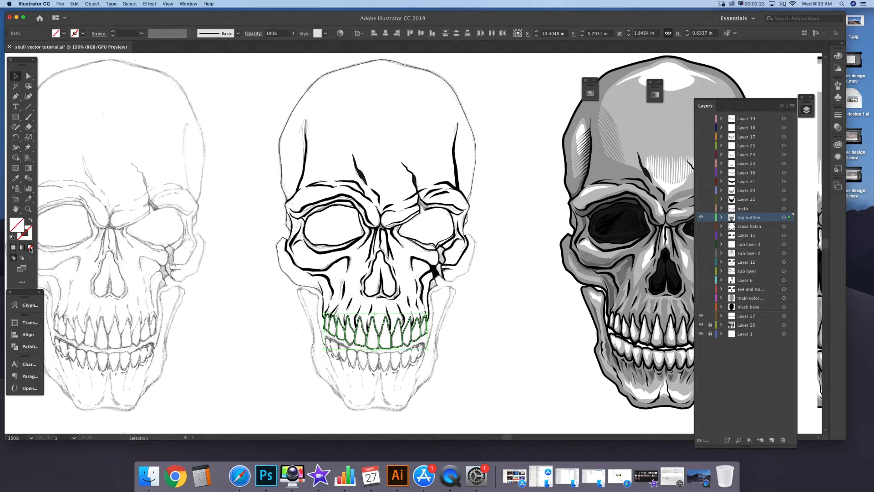
left_click(233, 336)
Inspect the traced outline group on the middle skull beside the plain pencil sketch.
key("space")
left_click_drag(330, 132, 345, 177)
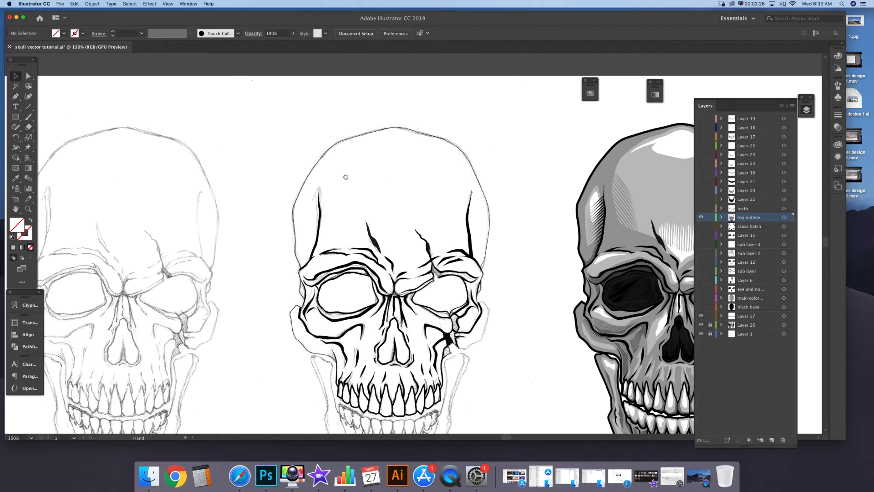
left_click(338, 145)
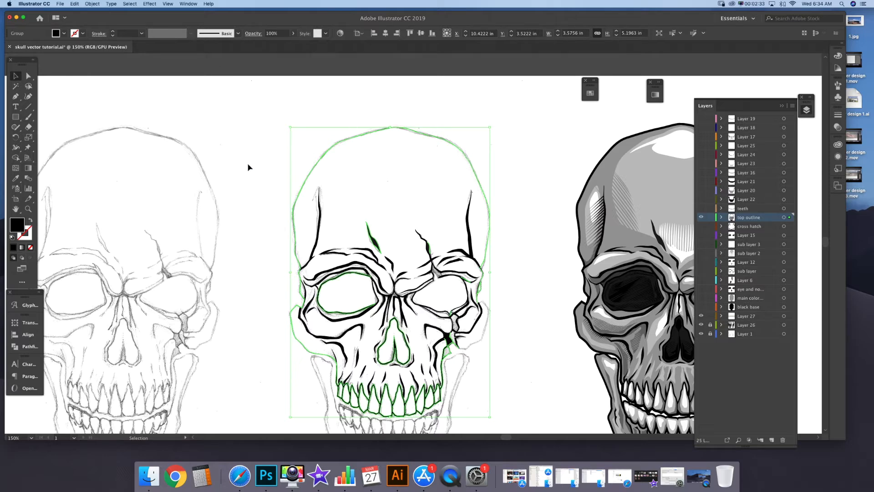
left_click(273, 168)
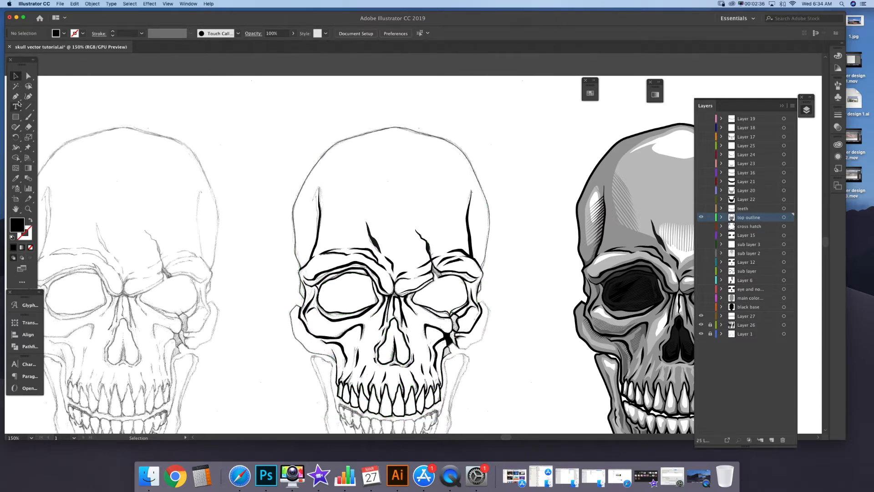
left_click_drag(250, 182, 357, 119)
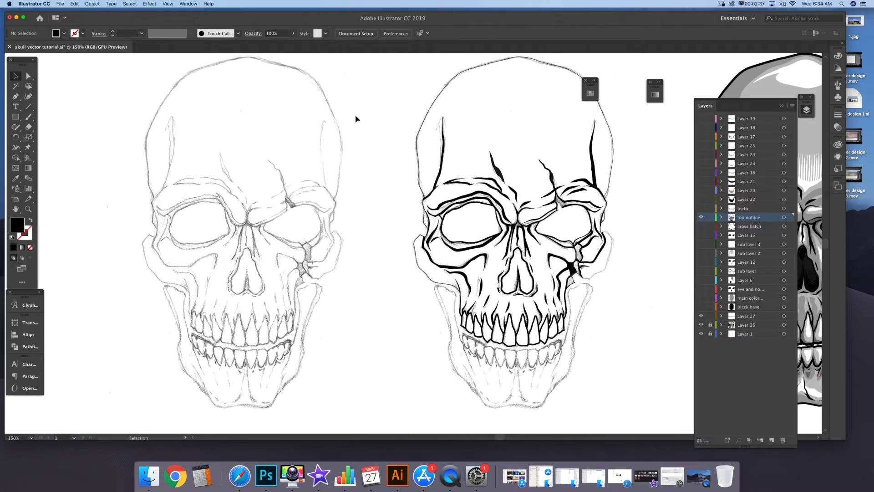
Create a new layer above top outline and set up the Pen tool with no fill and a black stroke.
left_click(772, 440)
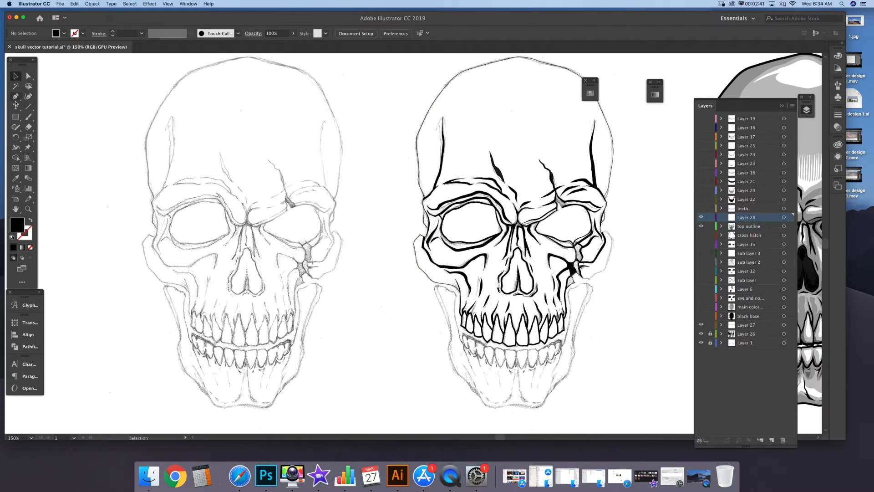
left_click(15, 96)
left_click(30, 220)
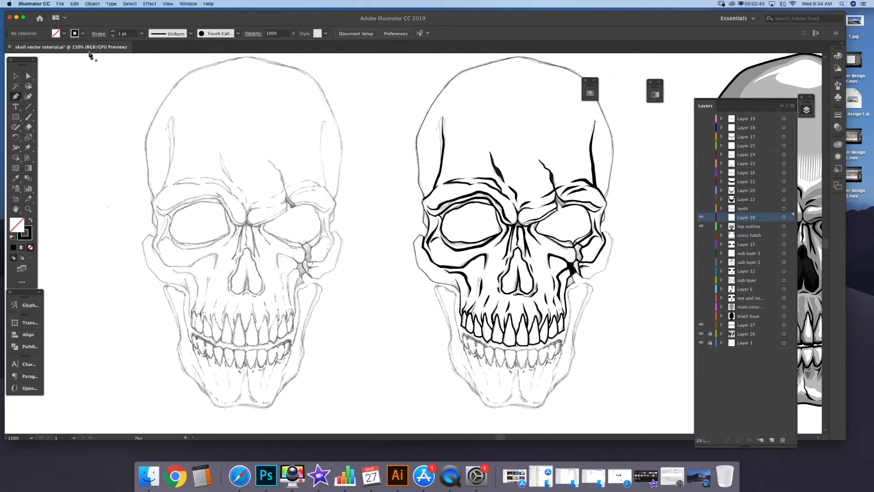
Trace the outer edge of the plain skull sketch's left half with the Pen tool, from the crown down to below the cheekbone.
scroll(214, 82, "up", 3)
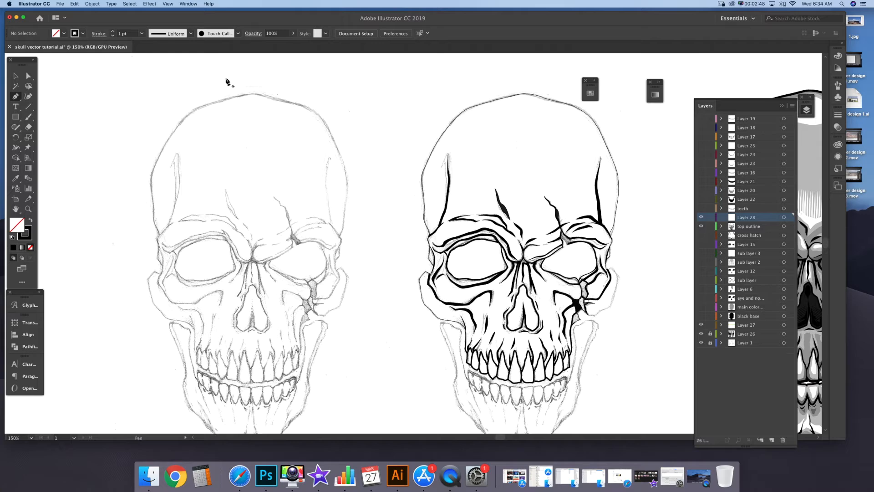
left_click_drag(253, 93, 175, 130)
left_click(201, 107)
left_click_drag(156, 162, 161, 313)
left_click(165, 315)
left_click(172, 318)
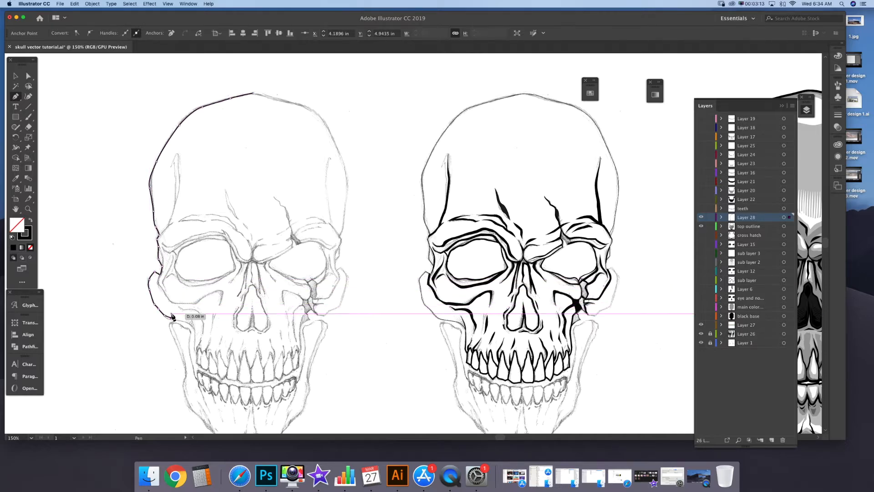
left_click(176, 303, "super")
Continue the traced path from below the cheekbone straight across to the skull's centre line and up to the crown, closing it.
scroll(156, 280, "down", 3)
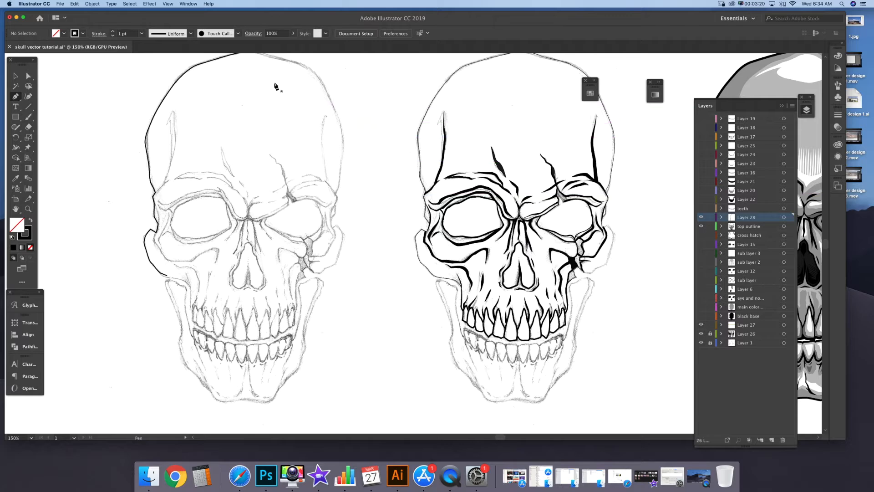
key("v")
mouse_move(631, 192)
left_mouse_down()
mouse_move(485, 200)
mouse_move(503, 204)
mouse_move(488, 195)
mouse_move(454, 199)
left_mouse_up()
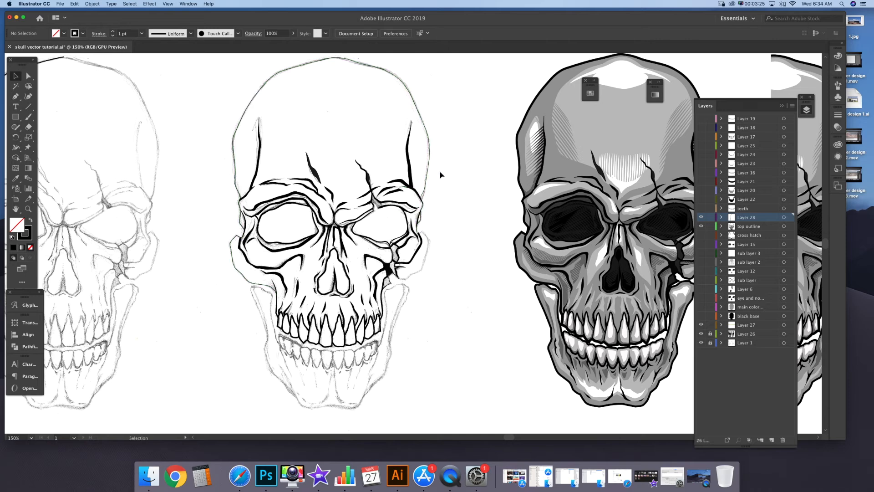
key("super+minus")
key("v")
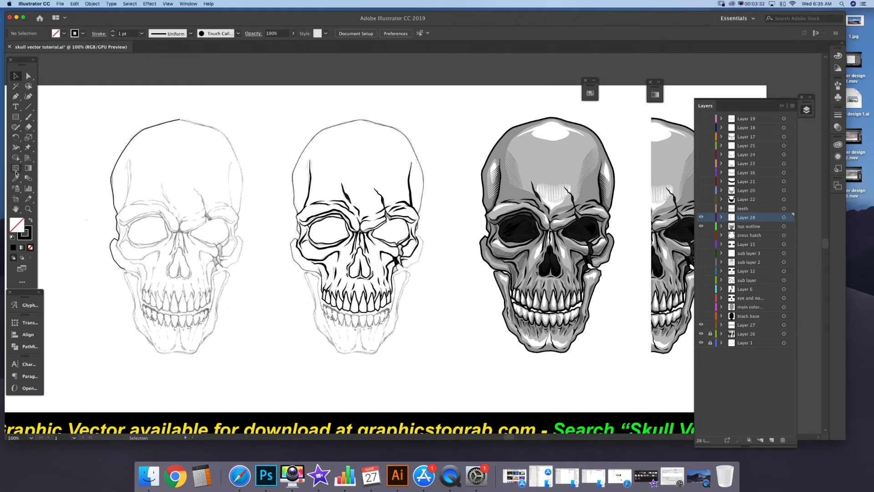
left_click(15, 97)
left_click(123, 268)
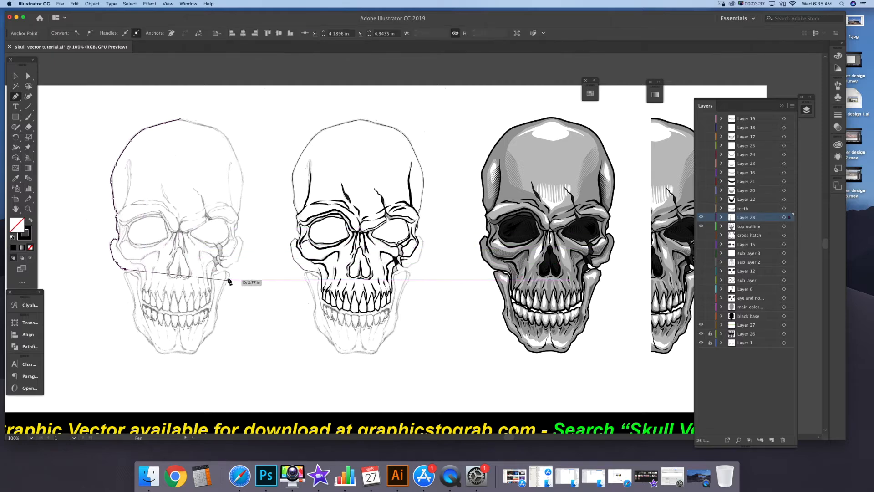
left_click(180, 269)
left_click(180, 119)
left_click(14, 76)
left_click(78, 111)
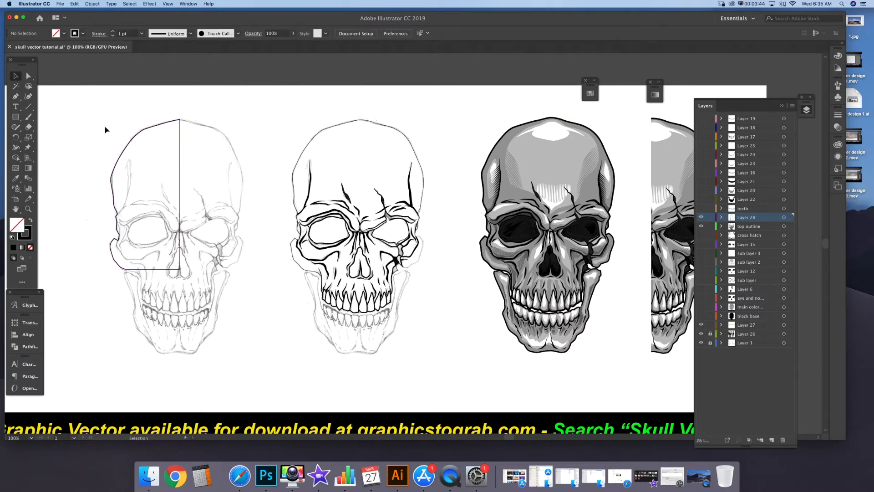
Give the closed half-skull shape a black fill with no stroke, and show the black base layer on the middle skull.
left_click(111, 182)
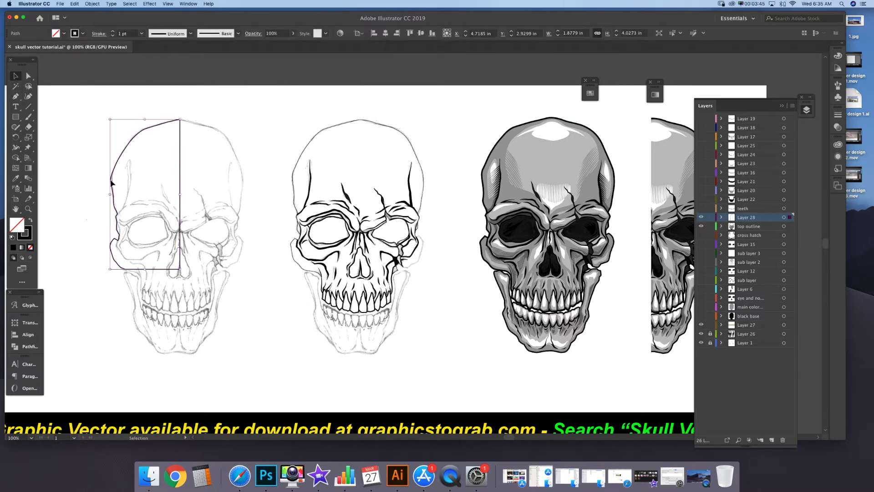
left_click(30, 221)
left_click(80, 211)
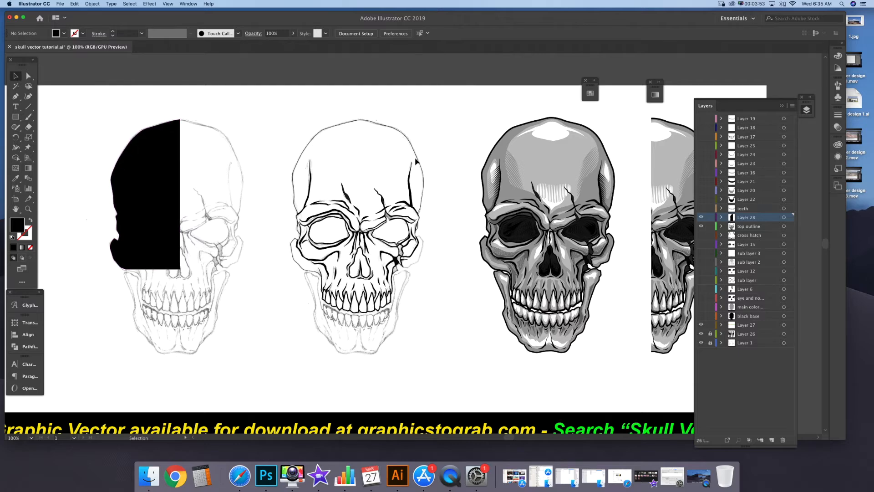
left_click(701, 316)
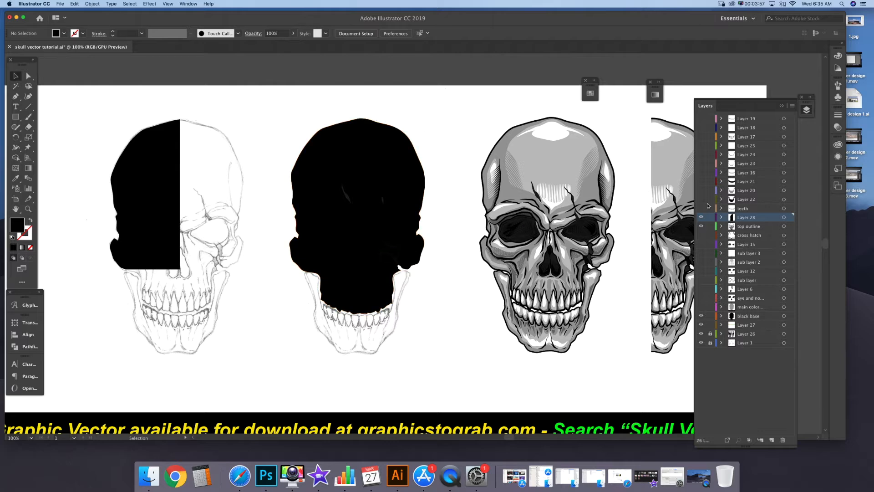
Show the main color layer's flat grey fill on the middle skull and redisplay the top outline layer over it.
left_click(702, 227)
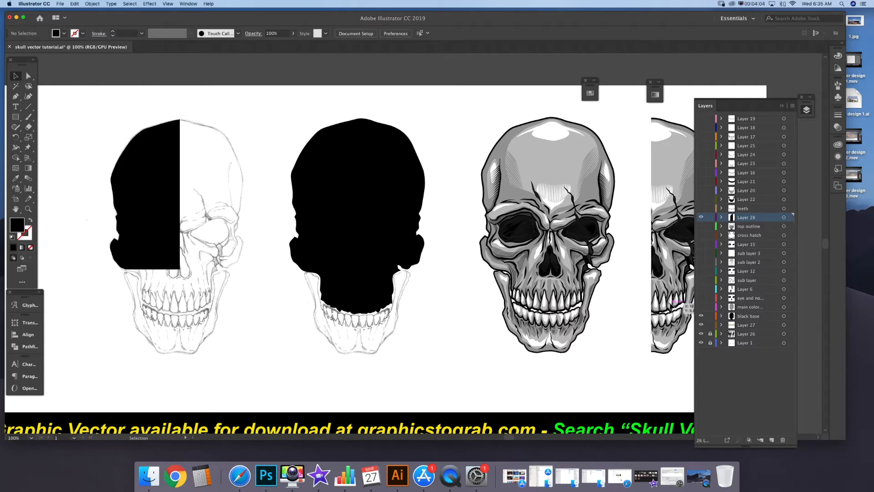
left_click(702, 308)
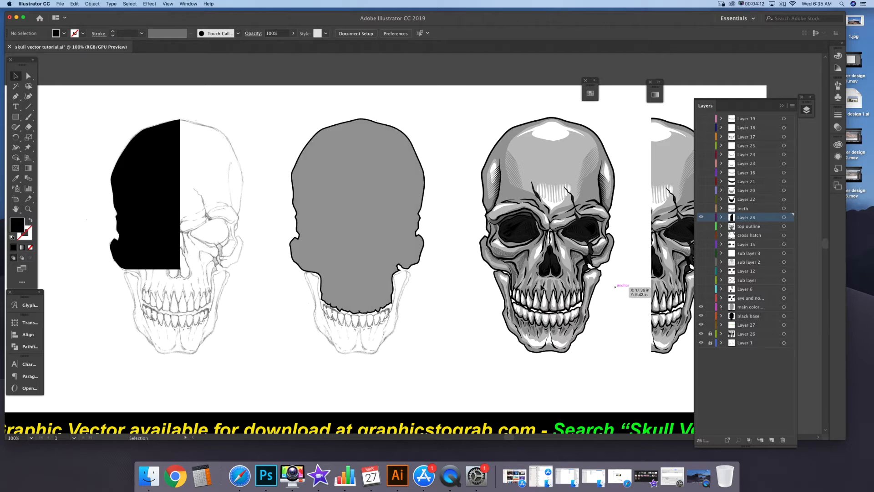
left_click(763, 228)
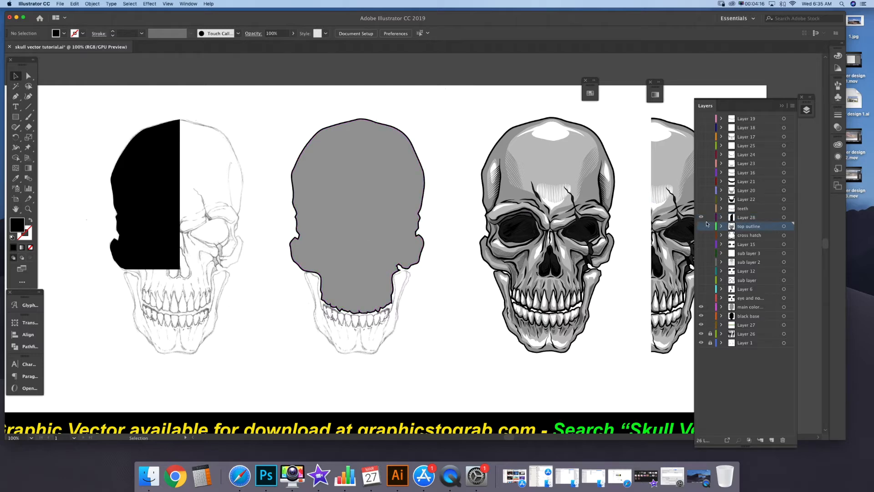
left_click(702, 227)
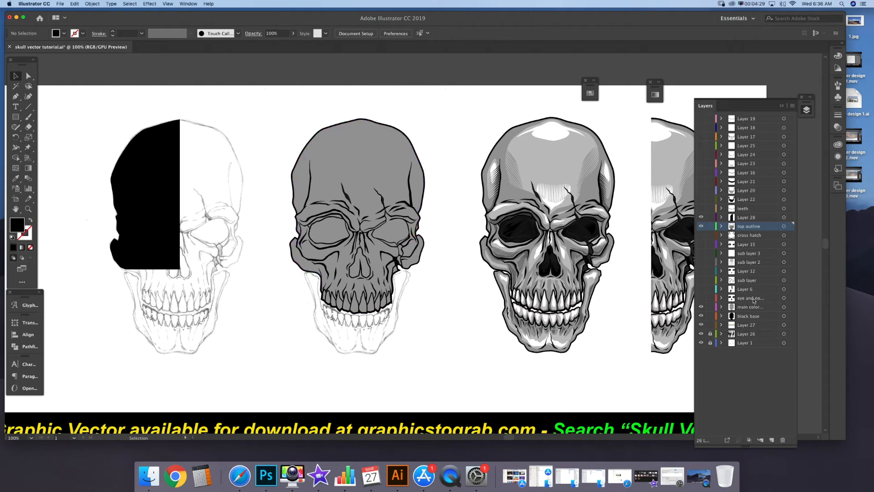
left_click(701, 307)
left_click(701, 307)
left_click_drag(458, 200, 414, 217)
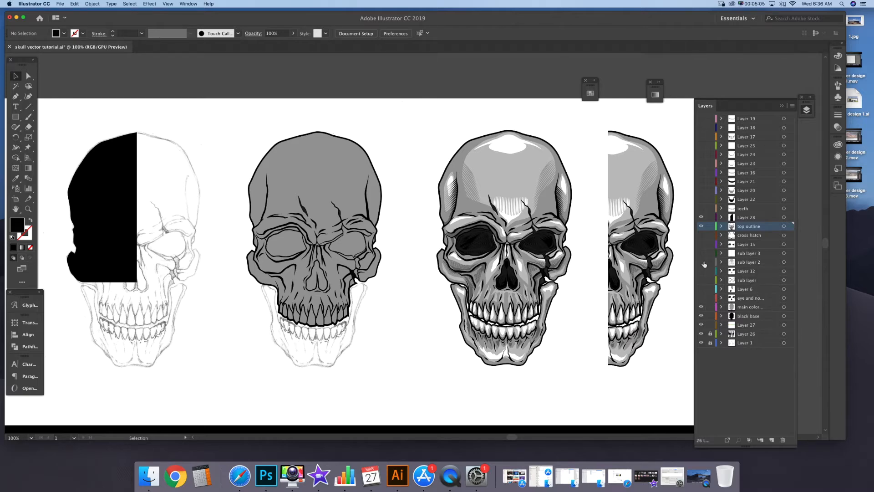
Show the shading and highlight layers sub layer 2, sub layer and sub layer 3 on the middle skull.
left_click(743, 263)
left_click(701, 263)
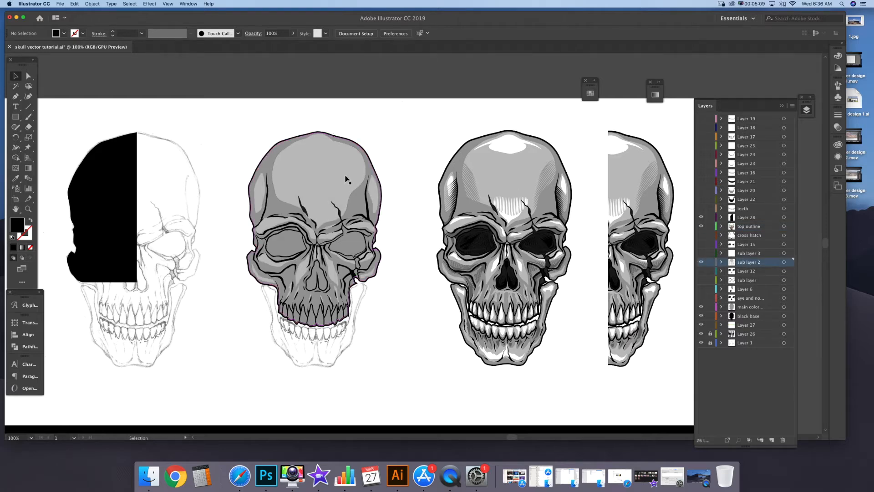
left_click(762, 273)
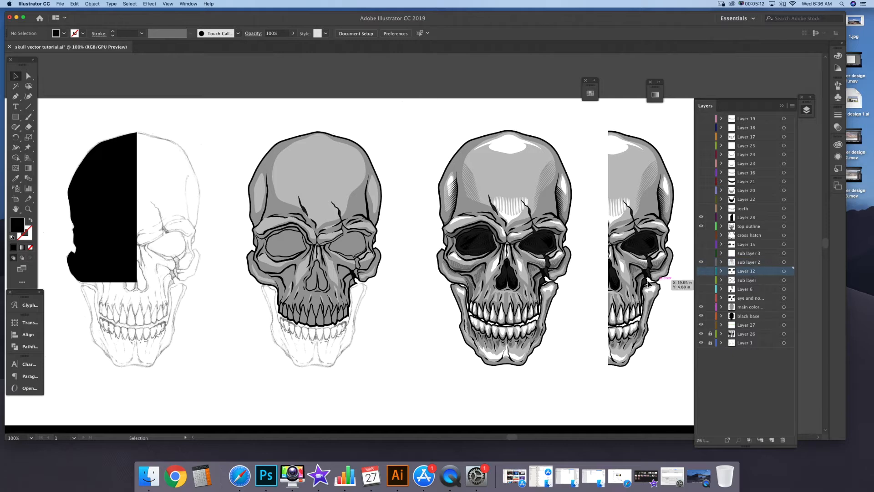
left_click(701, 281)
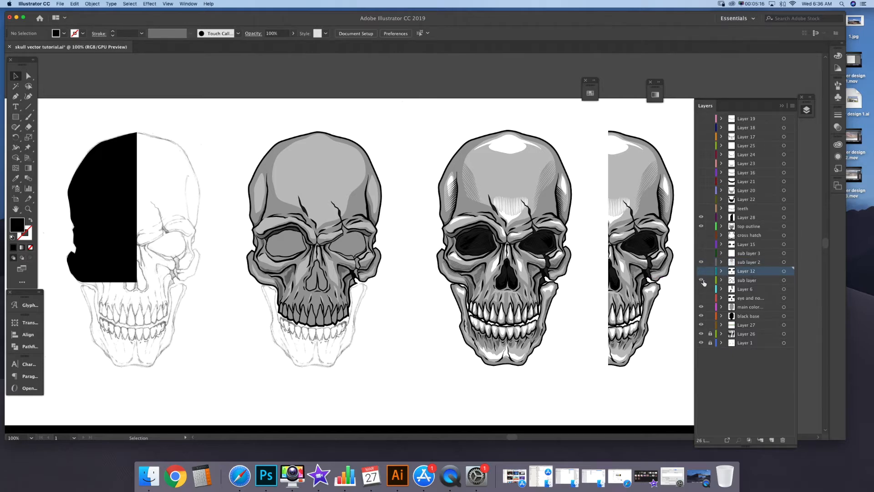
left_click(703, 281)
left_click(702, 281)
left_click(750, 253)
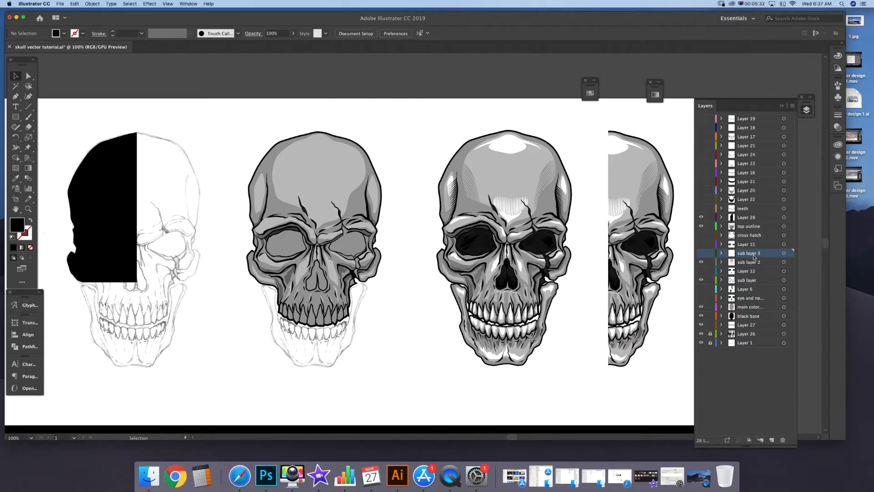
left_click(701, 253)
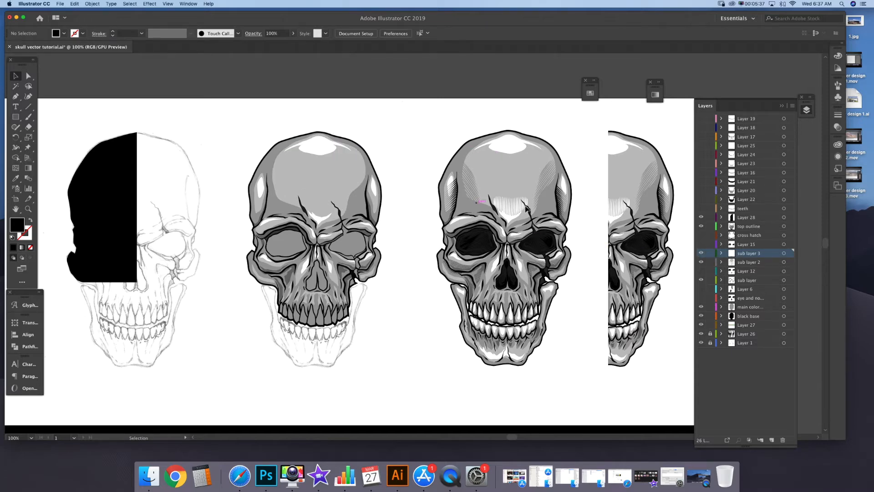
Show Layer 6 on the middle skull, toggling its visibility to compare the dark crack below the cheekbone.
left_click(764, 291)
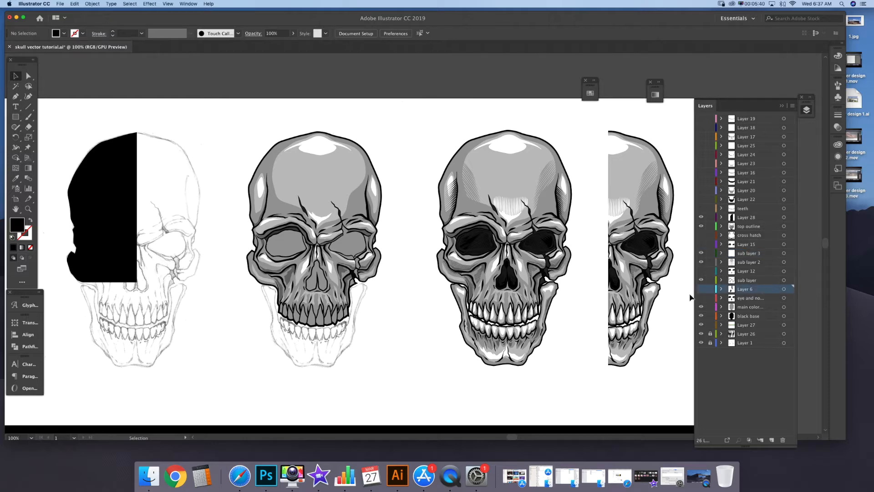
left_click(702, 289)
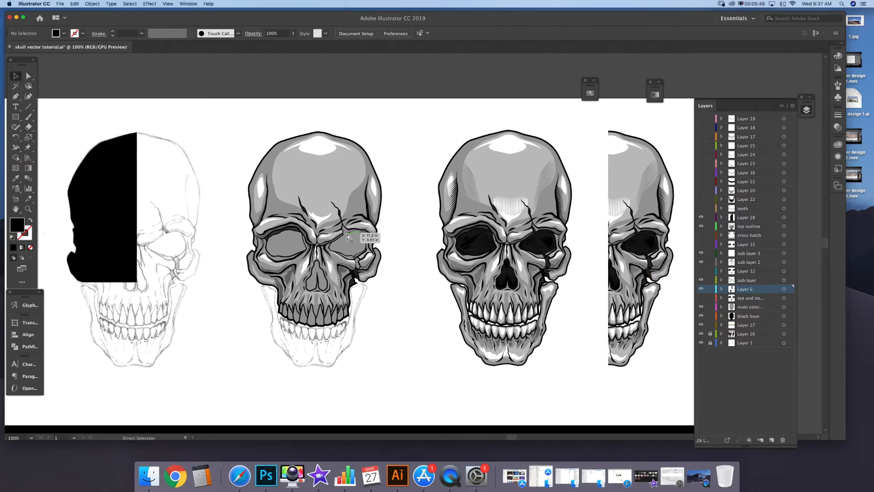
key("super+equal")
left_click_drag(393, 245, 443, 204)
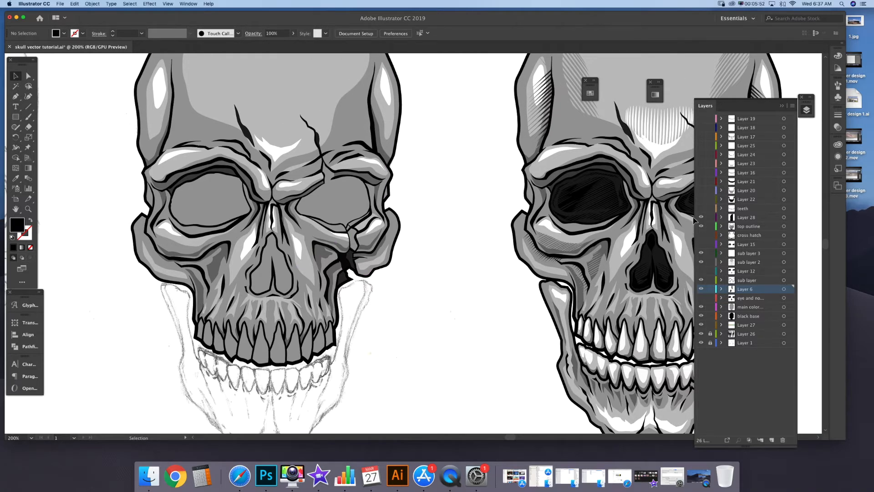
left_click(703, 289)
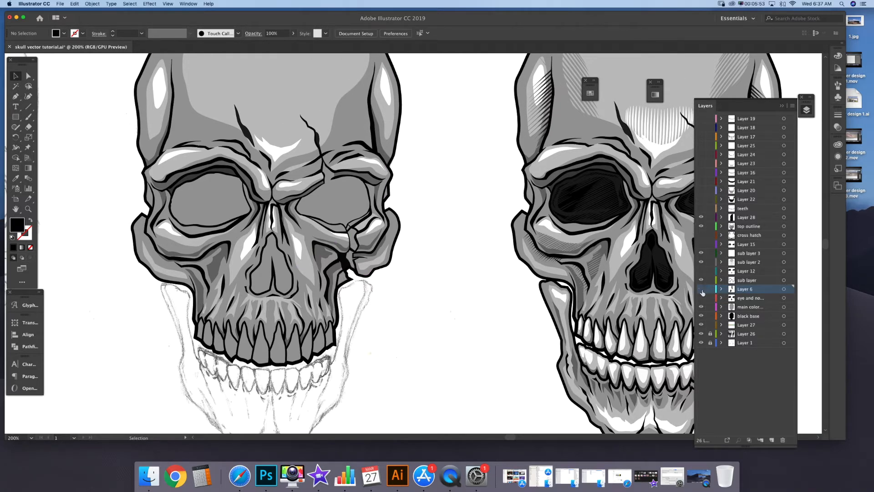
left_click(702, 290)
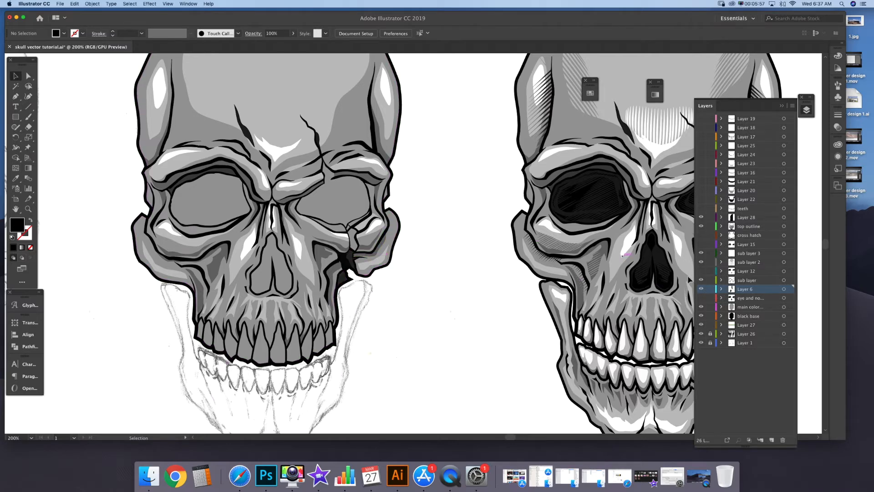
Show the eye and nose layer, toggling it to compare the black fills in the middle skull's sockets and nasal opening.
left_click(756, 298)
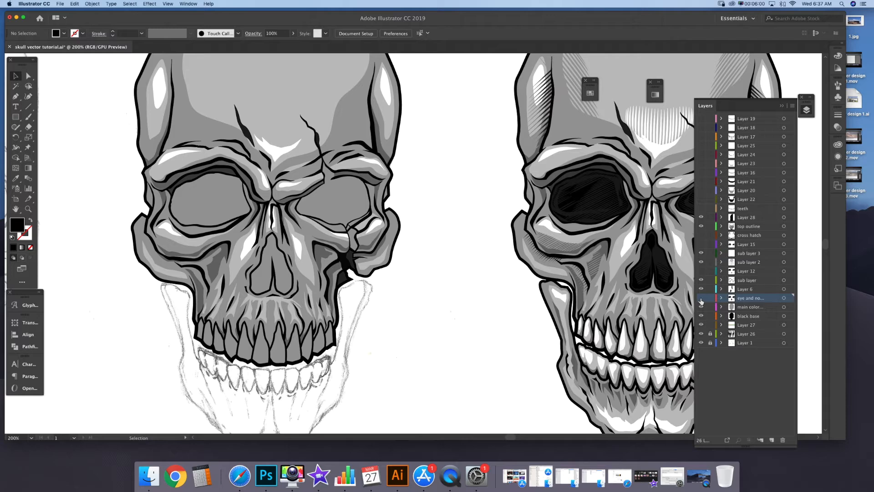
left_click(701, 299)
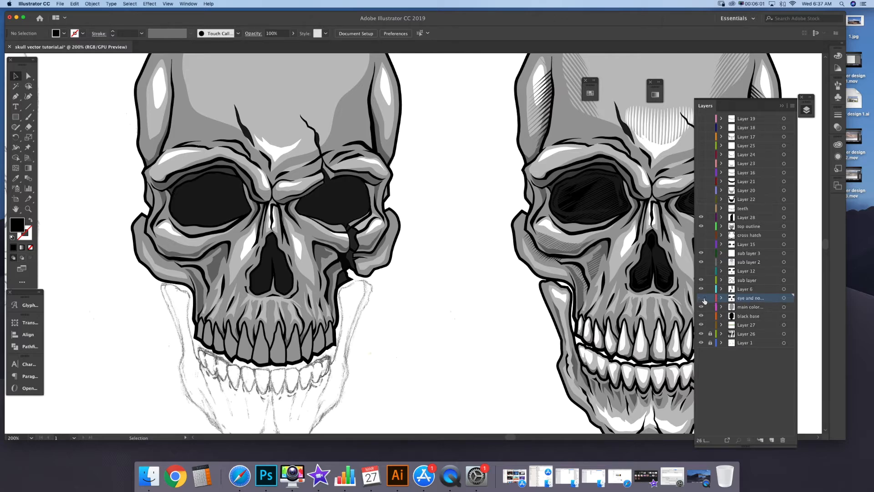
left_click(703, 299)
left_click(703, 299)
left_click(702, 299)
left_click(703, 300)
Show the cross hatch layer on the middle skull, toggling it to compare the forehead and temple hatching.
left_click(747, 271)
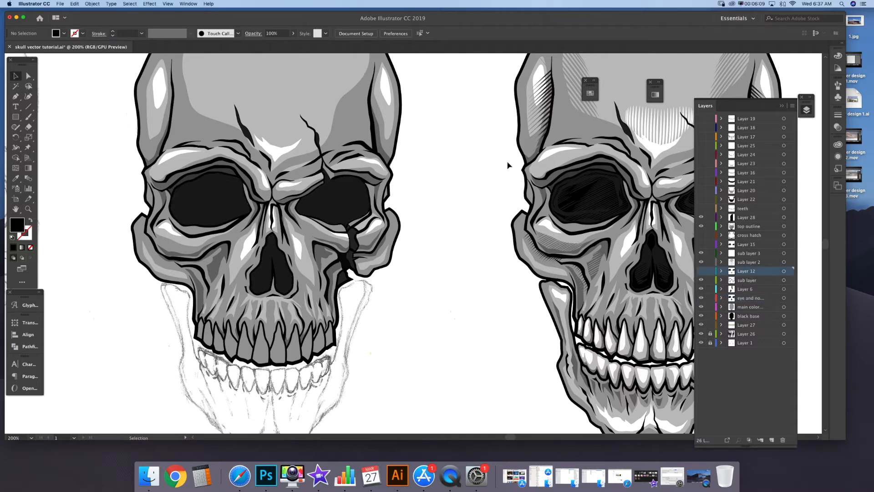
key("a")
key("super+minus")
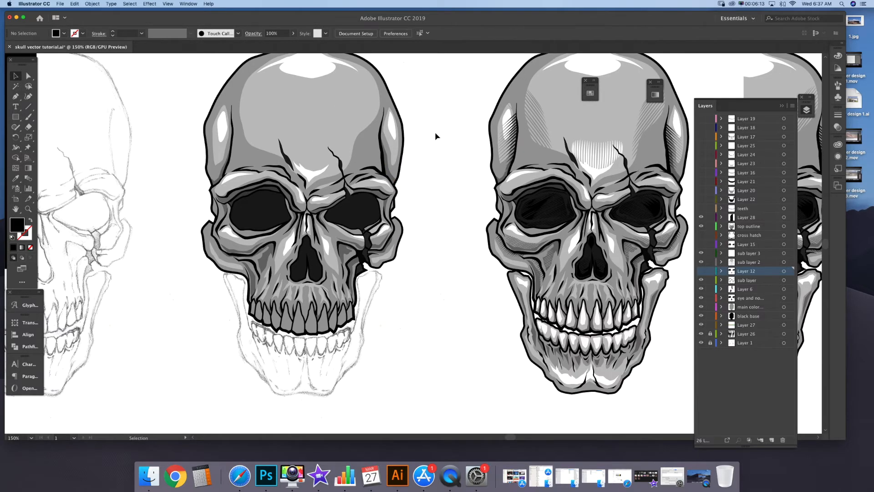
left_click_drag(440, 198, 423, 230)
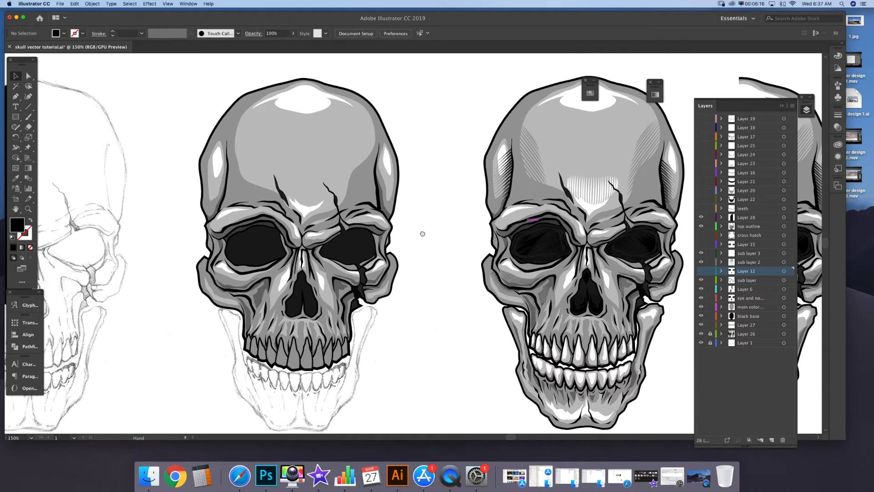
left_click(702, 236)
left_click(702, 235)
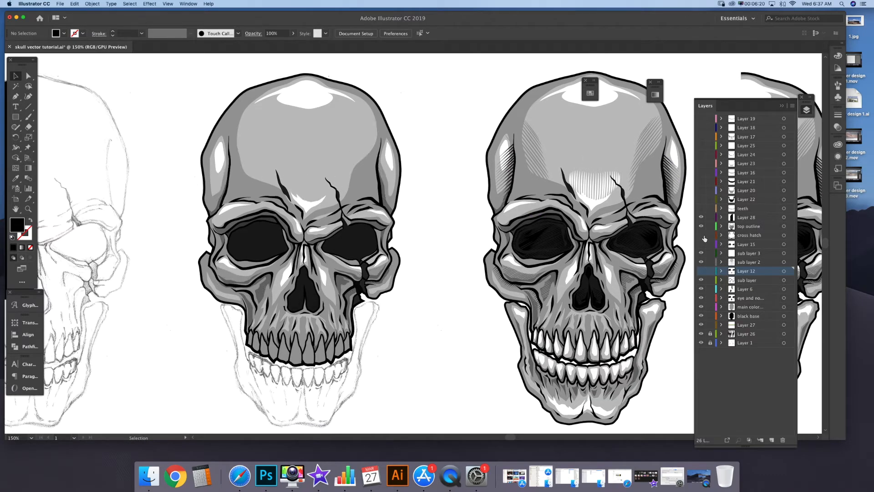
left_click(702, 236)
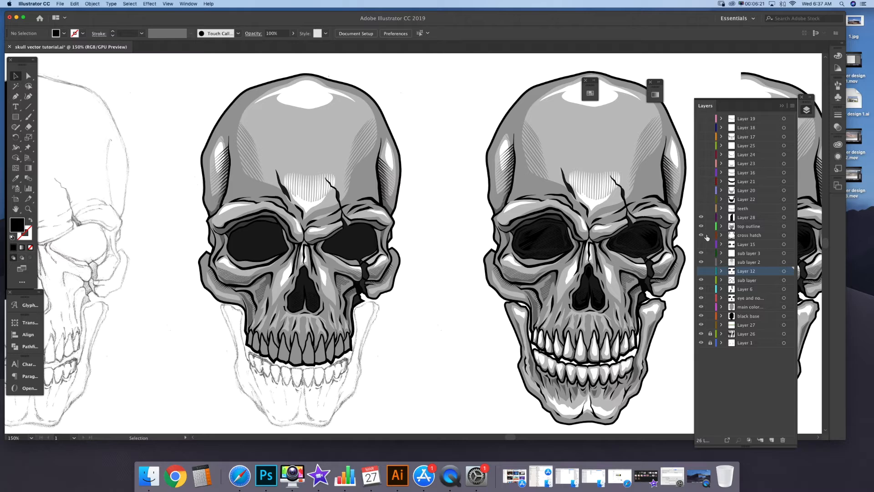
left_click(702, 236)
left_click(702, 236)
scroll(433, 201, "up", 3)
Make the cross hatch layer active and pick up the forehead hatch lines' grey fill for use with the Pen tool.
left_click(750, 236)
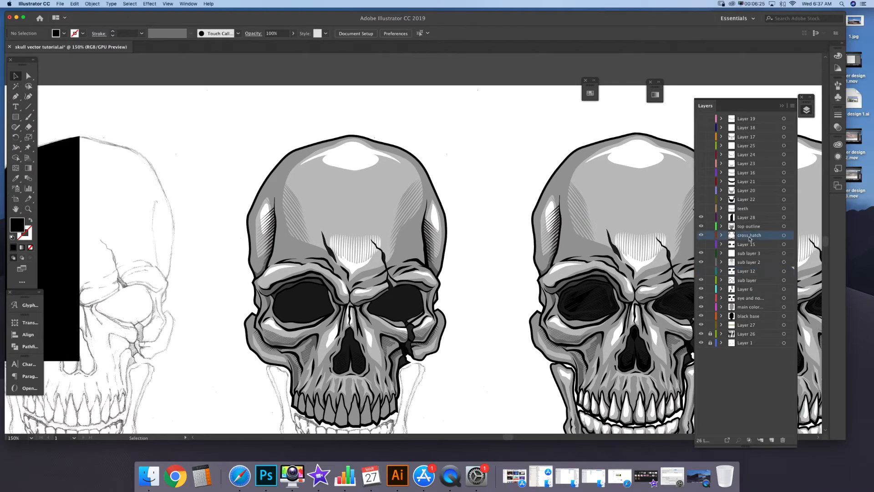
key("super+equal")
key("super+equal")
key("super+equal")
key("super+equal")
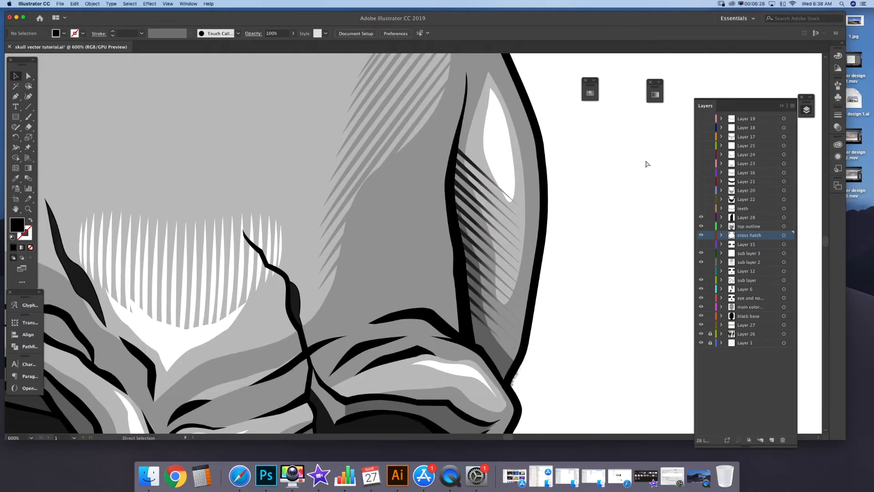
key("space")
left_click_drag(409, 121, 401, 287)
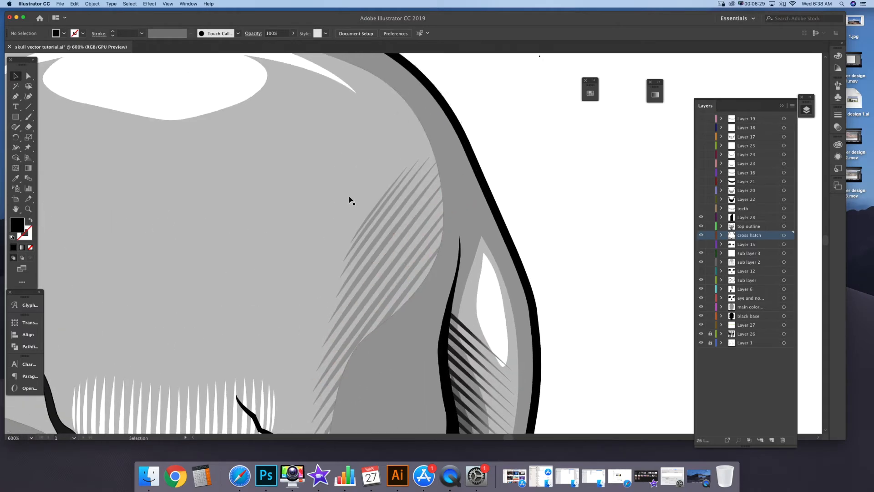
left_click(386, 195)
left_click(505, 135)
left_click_drag(507, 132, 360, 176)
left_click(15, 96)
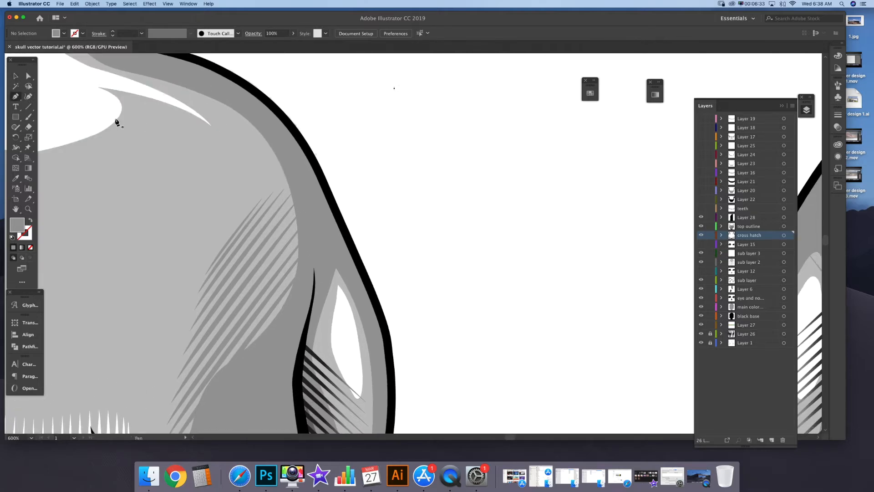
Draw a thin tapered diagonal grey hatch line, about 0.46 by 0.47 in, in the blank area beside the skull.
left_click(481, 121)
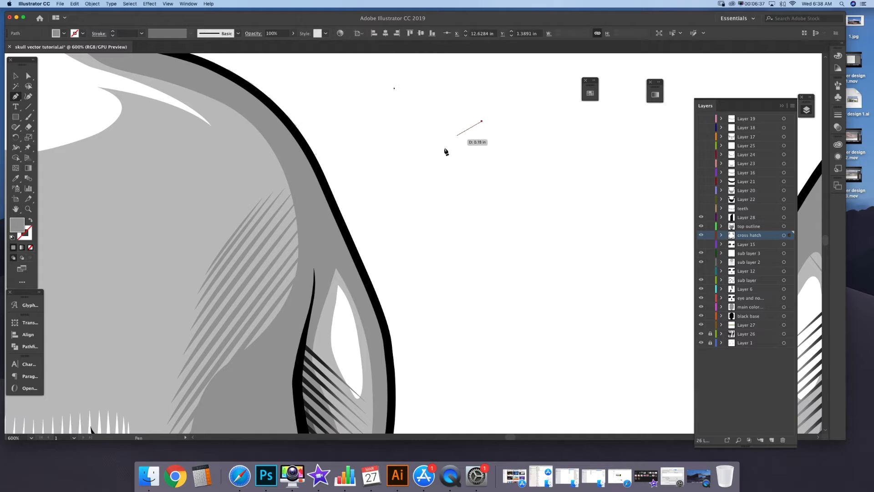
left_click(379, 226)
left_click_drag(379, 227, 371, 240)
left_click(379, 226)
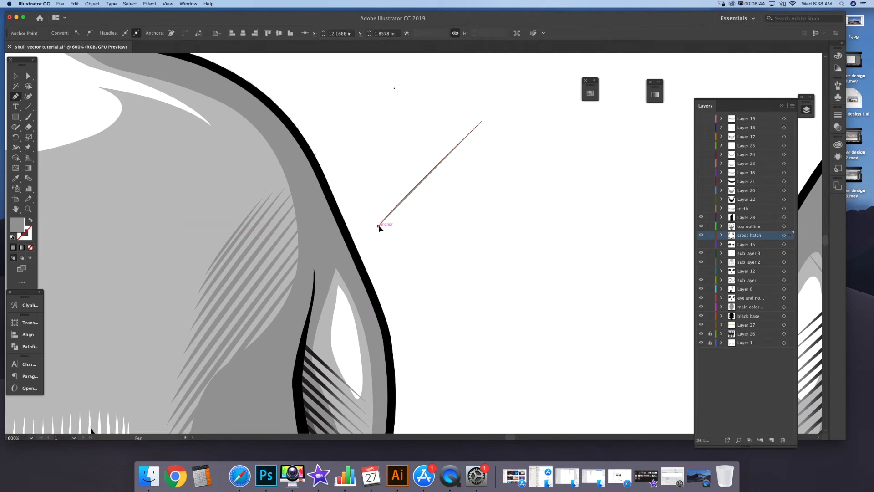
left_click(483, 121)
left_click_drag(490, 113, 501, 103)
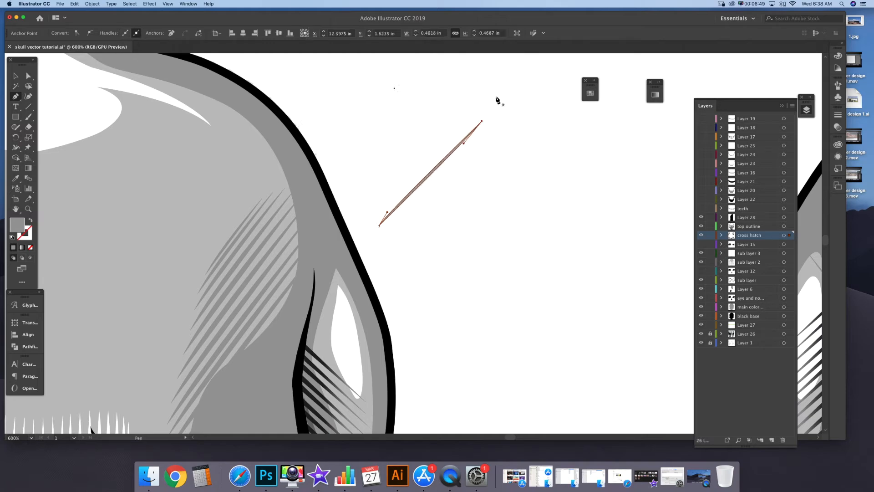
left_click(17, 77)
left_click(344, 107)
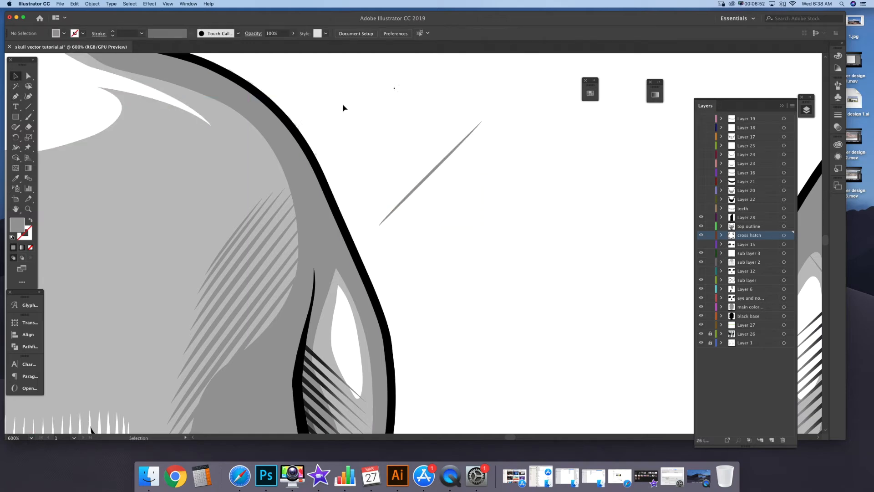
Duplicate the tapered hatch line into a set of four closely spaced parallel lines beside the skull.
left_click(432, 168)
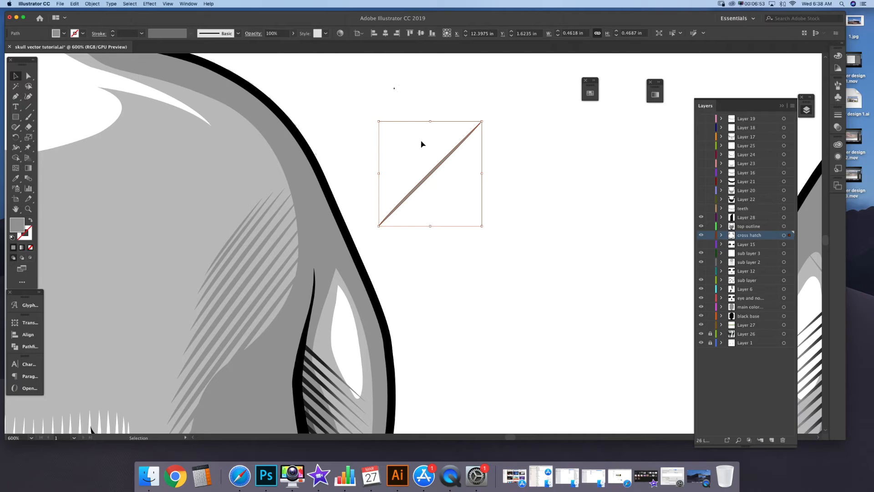
left_click(359, 129)
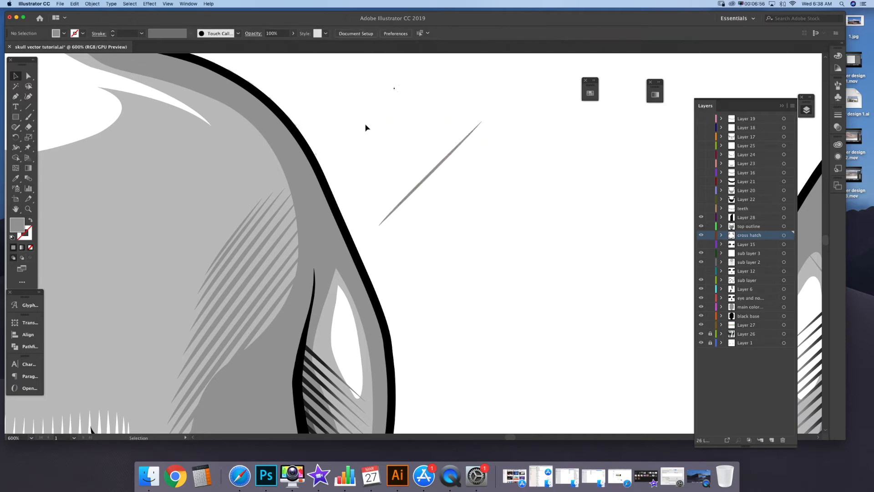
key("cmd+v")
left_click_drag(430, 225, 440, 148)
left_click(359, 126)
key("a")
key("v")
left_click(483, 171)
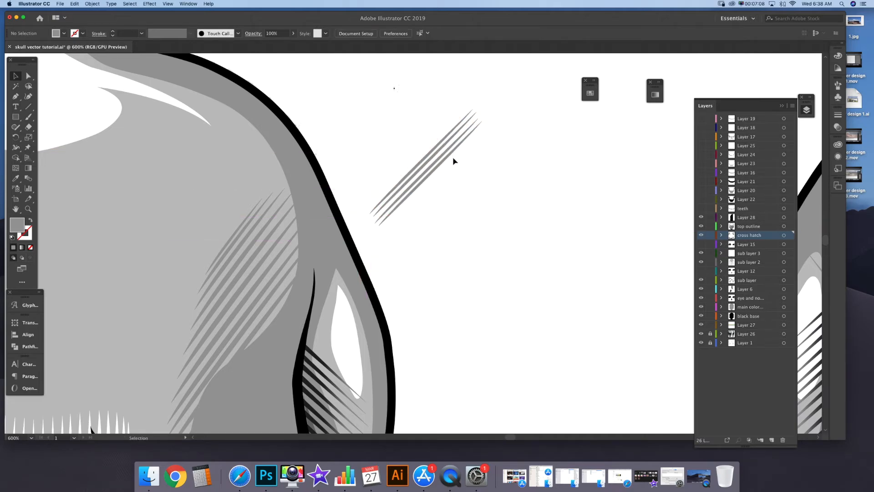
Paste another pair of hatch lines and place it parallel along the upper side of the existing set.
key("cmd+v")
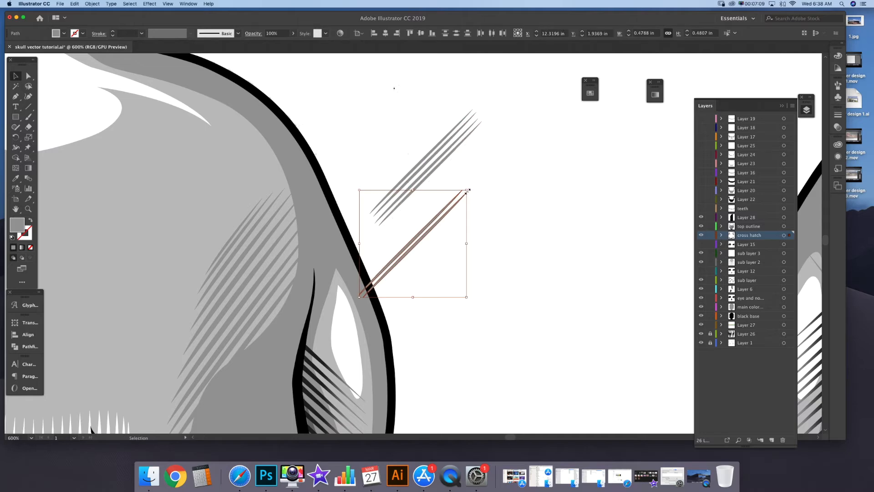
mouse_move(469, 189)
left_mouse_down()
mouse_move(455, 200)
mouse_move(453, 127)
left_mouse_up()
left_click(455, 82)
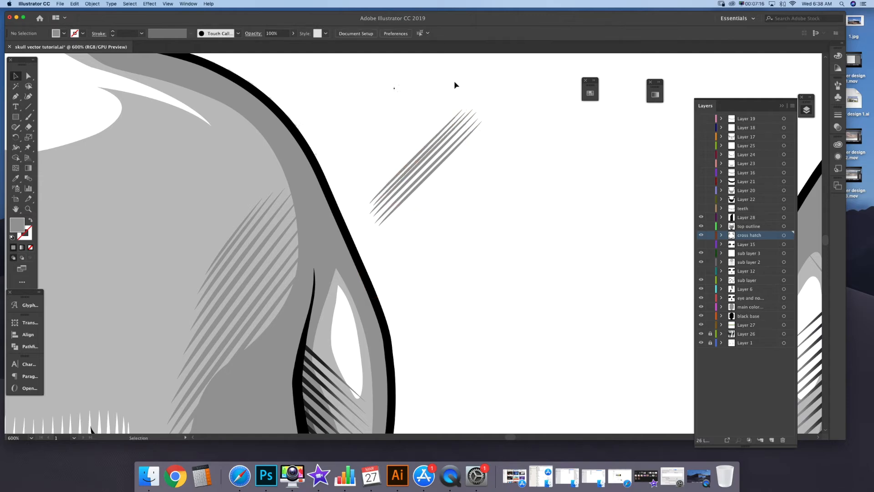
Shift the two uppermost hatch lines slightly so they sit evenly spaced with the rest of the set.
left_click(425, 148)
left_click(429, 142, "shift")
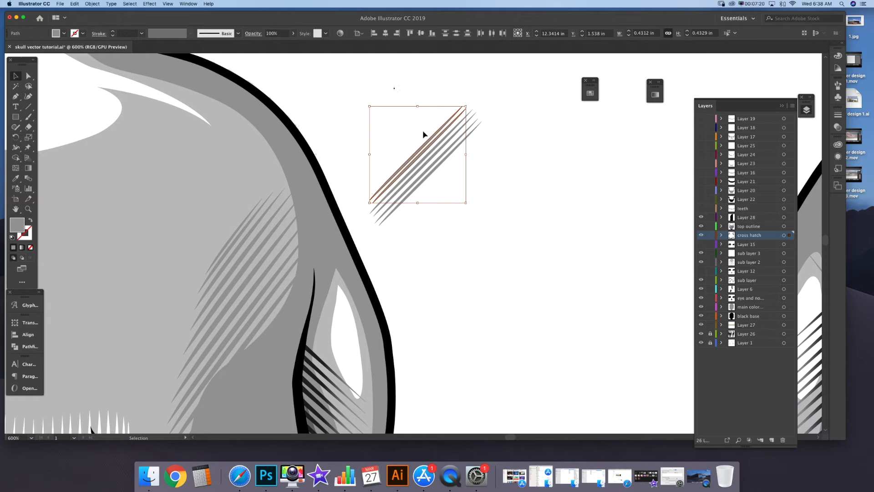
left_click_drag(426, 153, 427, 155)
left_click(453, 89)
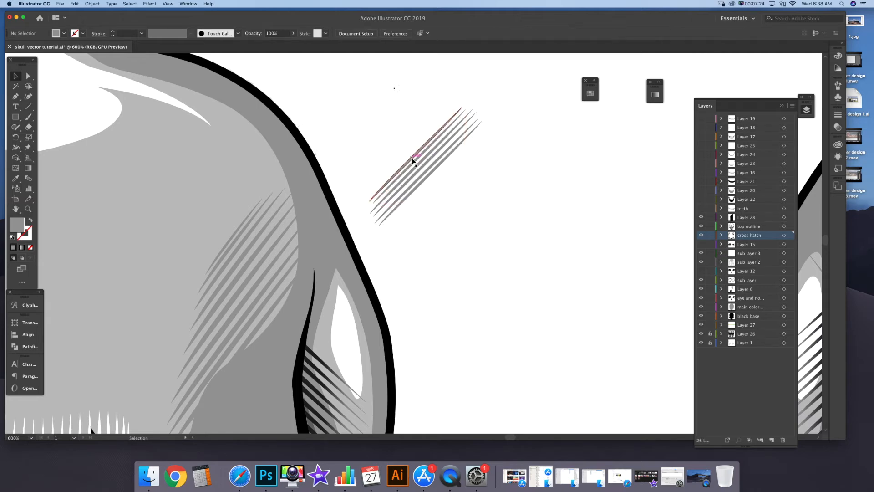
Move the whole hatch line set from the blank area onto the upper forehead shading of the skull.
key("super+minus")
key("super+minus")
key("super+minus")
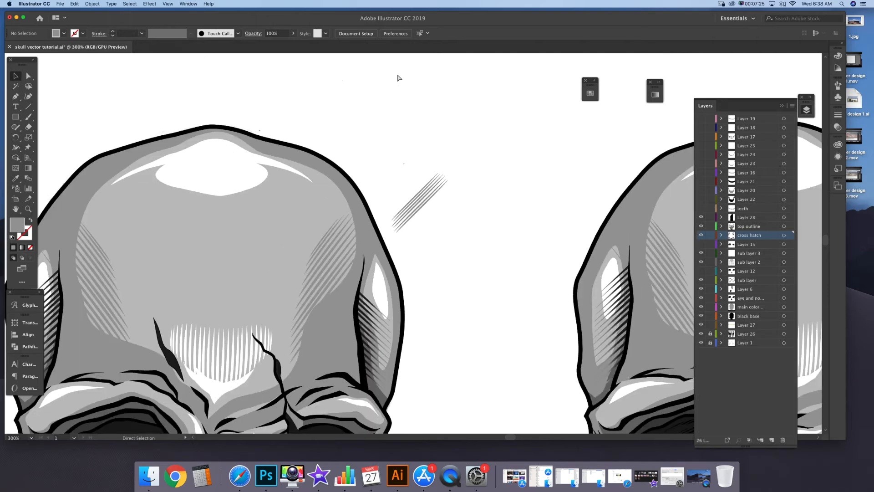
mouse_move(416, 199)
left_mouse_down()
mouse_move(429, 227)
mouse_move(400, 209)
mouse_move(358, 225)
left_mouse_up()
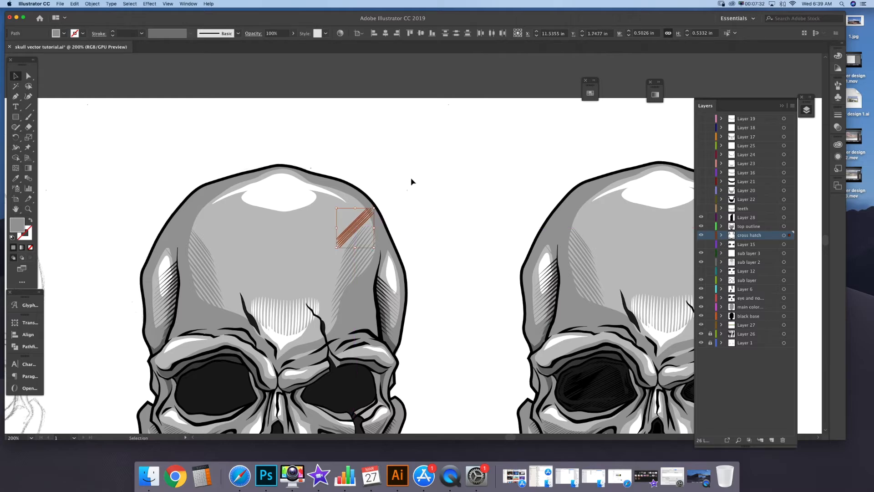
left_click(415, 177)
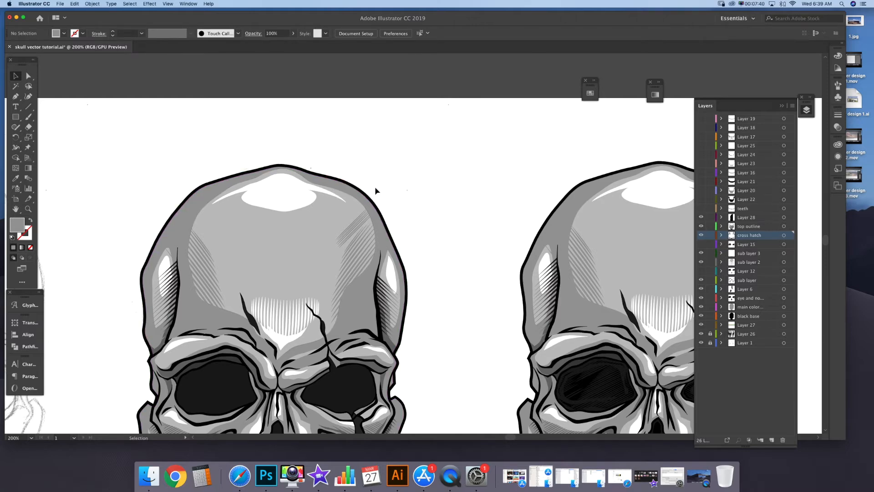
Undo moving the hatch lines onto the forehead and remove the set from the blank area.
key("super+z")
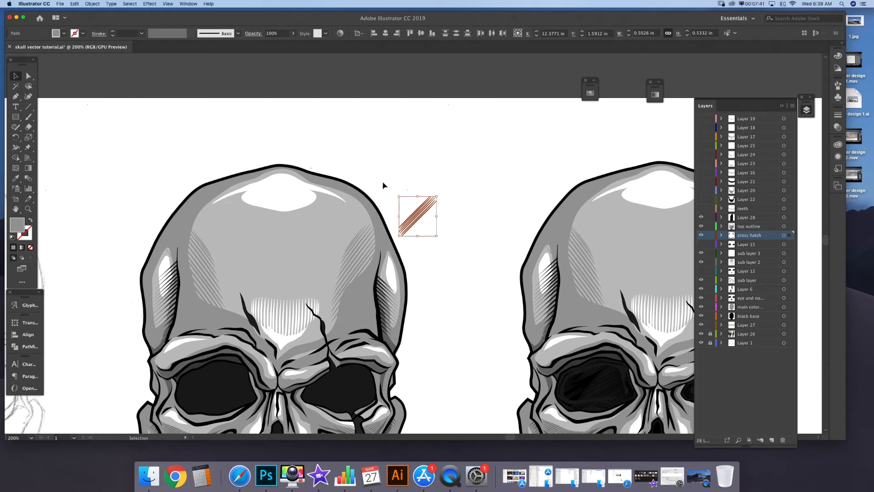
key("super+z")
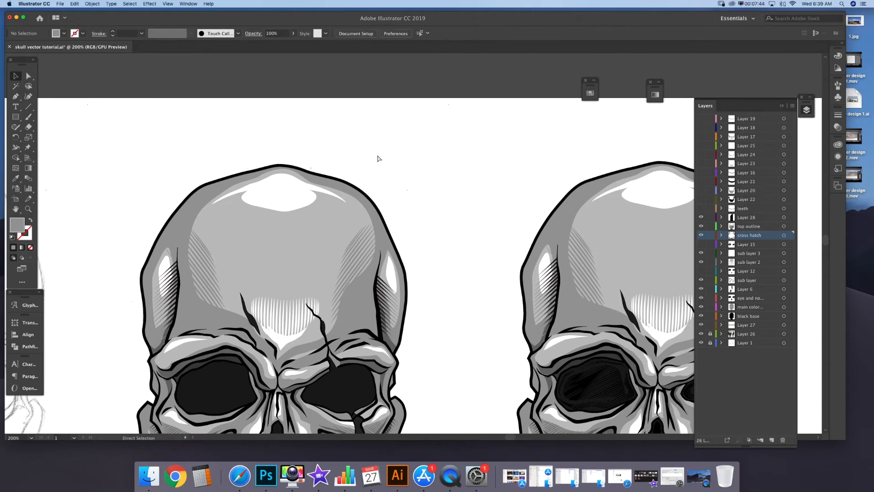
key("super+minus")
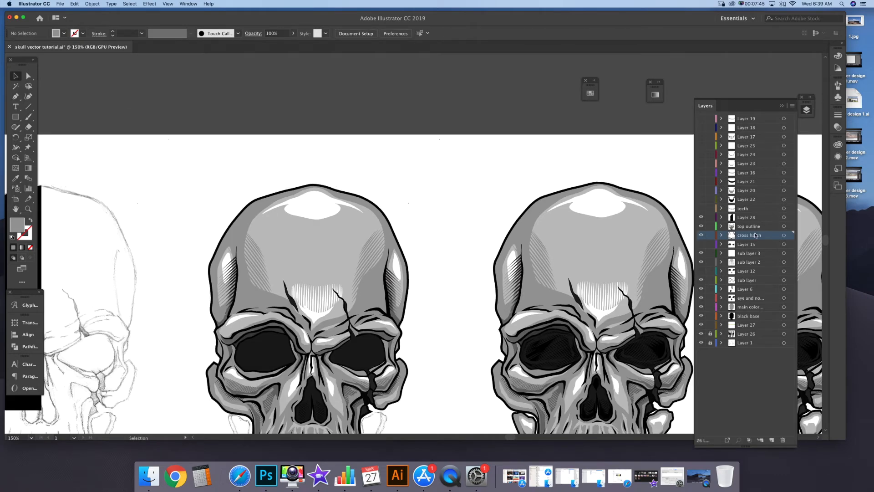
Show Layer 12, toggling it to compare the darker inner shapes in the eye sockets and nose.
scroll(451, 200, "down", 2)
key("super+equal")
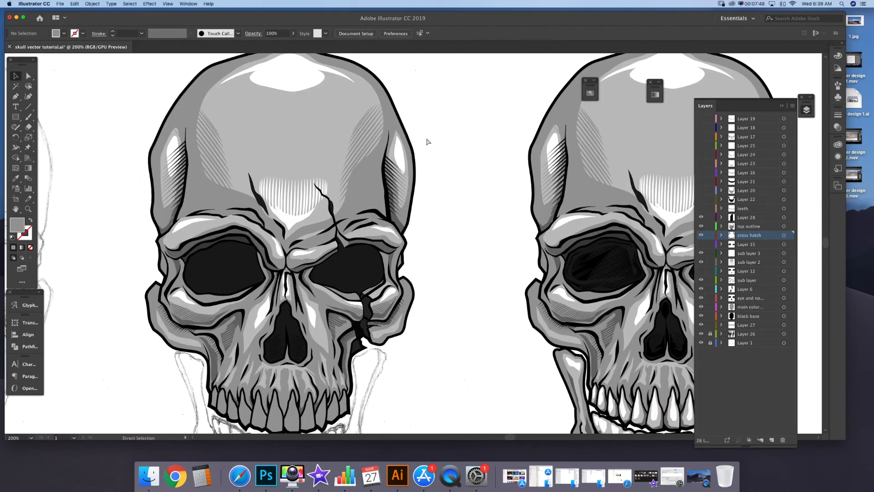
left_click(702, 245)
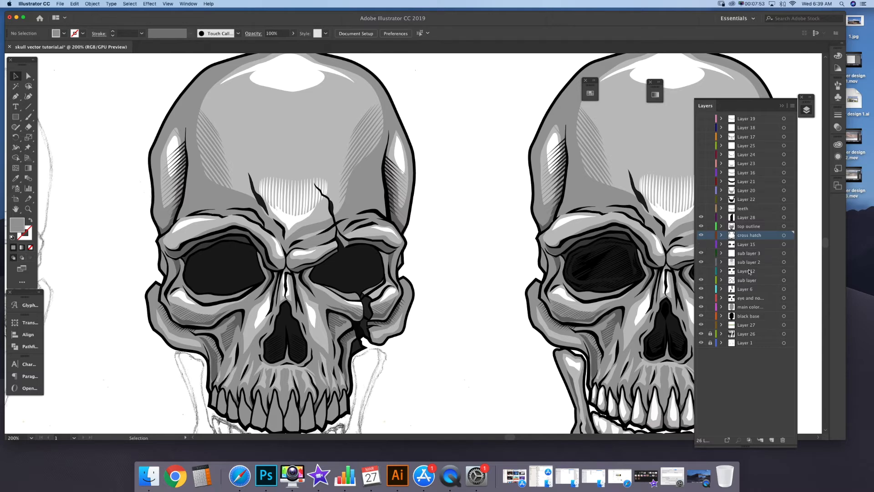
left_click(702, 271)
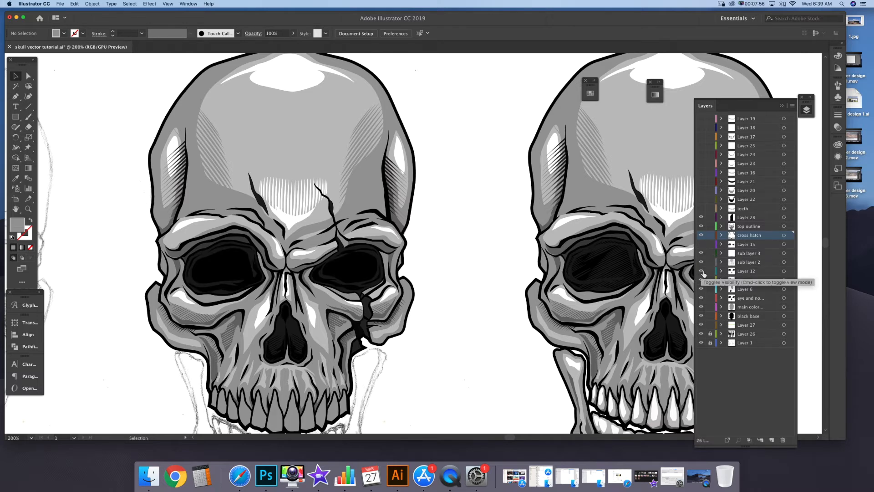
left_click(703, 272)
left_click(702, 271)
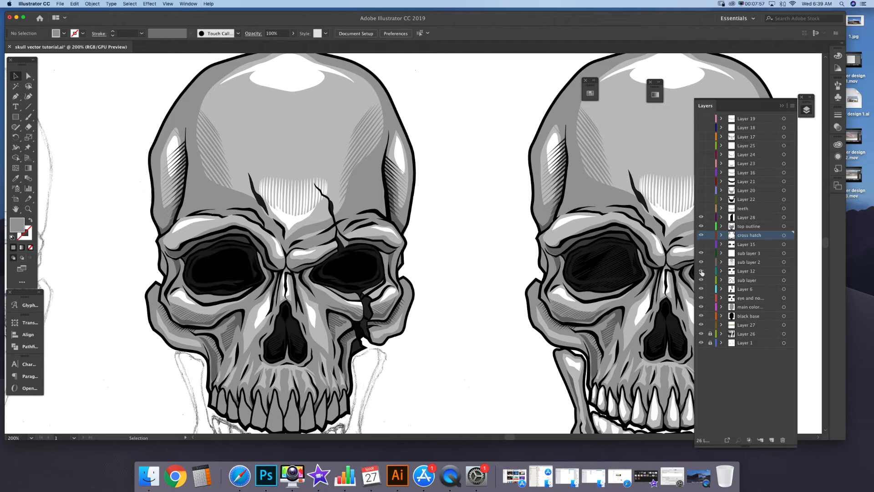
left_click(702, 272)
left_click(702, 272)
scroll(420, 190, "up", 2)
left_click_drag(419, 190, 448, 122)
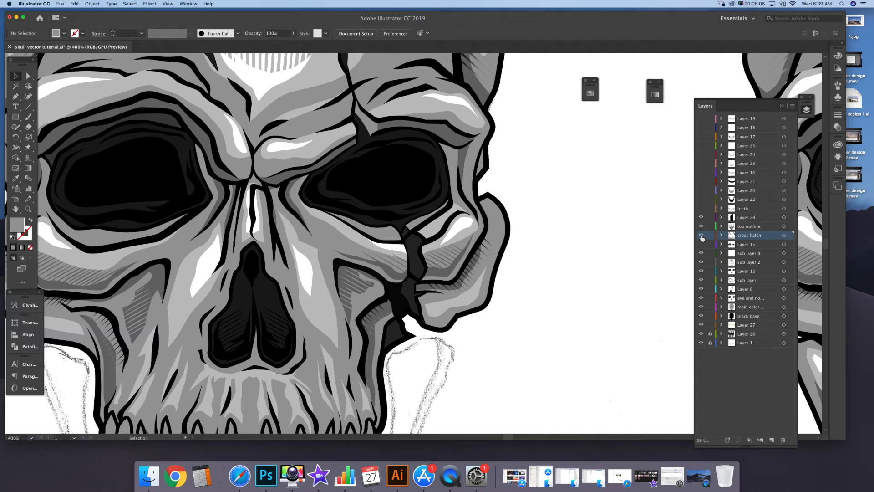
Rename Layer 12 as "eye detail".
left_click(744, 272)
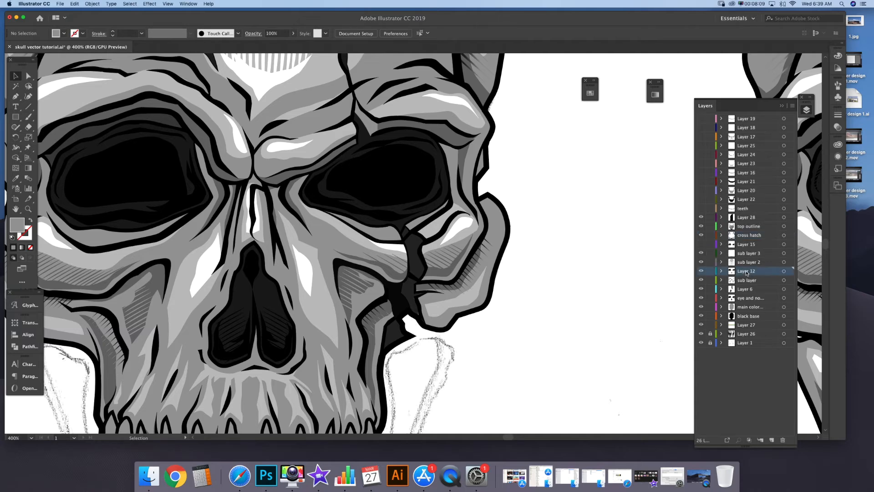
left_click(701, 272)
left_click(701, 272)
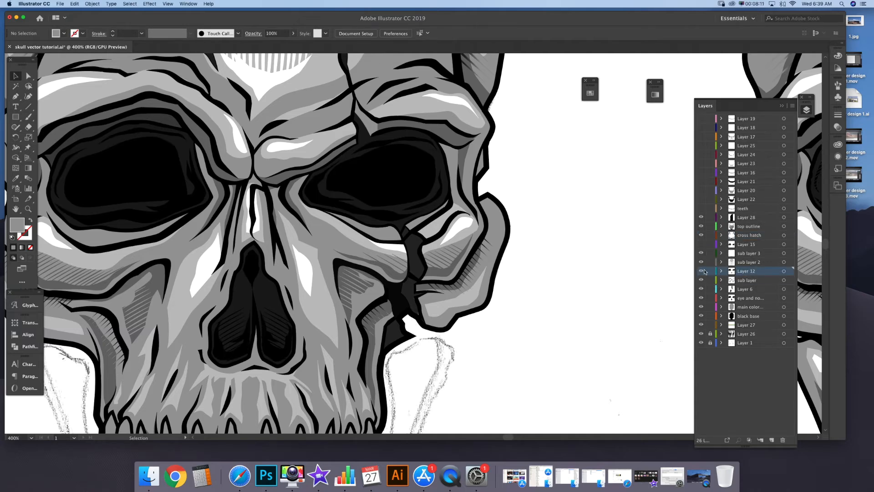
double_click(752, 273)
type("eye detail")
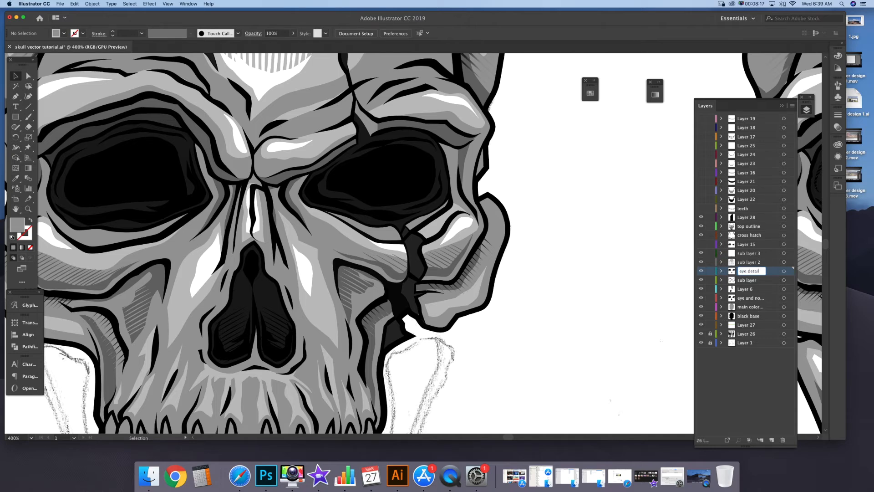
key("Return")
key("super+minus")
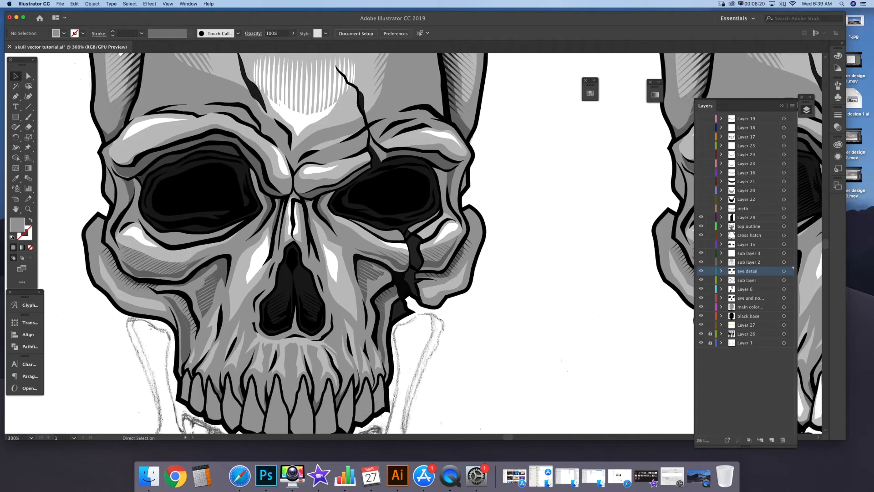
Hide and show the eye detail layer to compare the sockets with and without the black inner shapes.
left_click(702, 272)
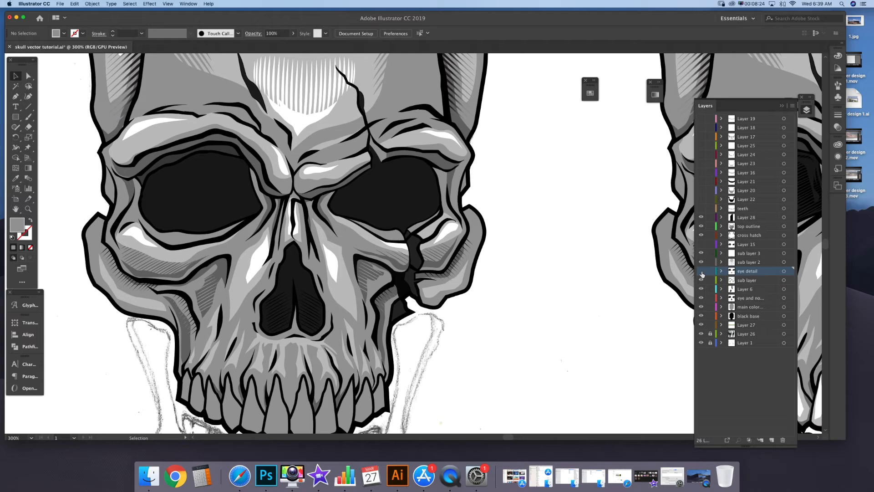
left_click(702, 272)
left_click(703, 272)
left_click(702, 272)
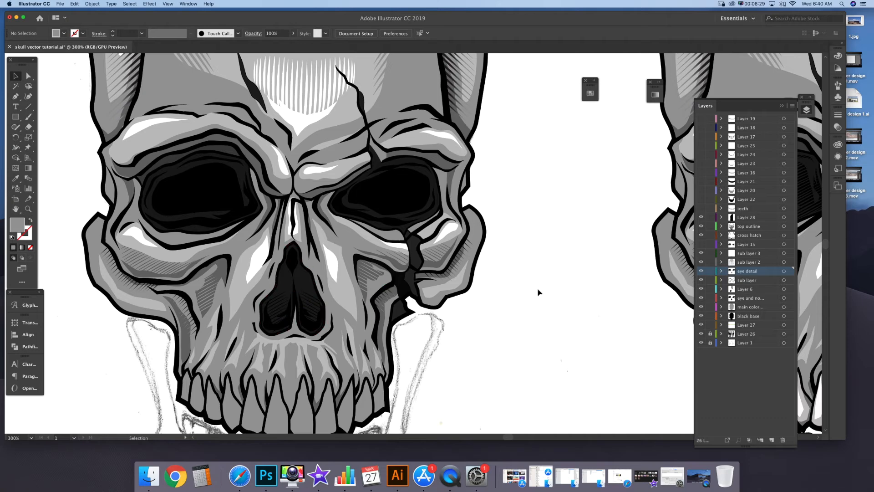
Show Layer 15 with the eye socket hatch lines, toggling its visibility to compare the effect.
left_click(702, 245)
left_click(702, 245)
left_click(702, 246)
left_click(702, 246)
left_click(702, 246)
left_click(701, 246)
left_click(701, 246)
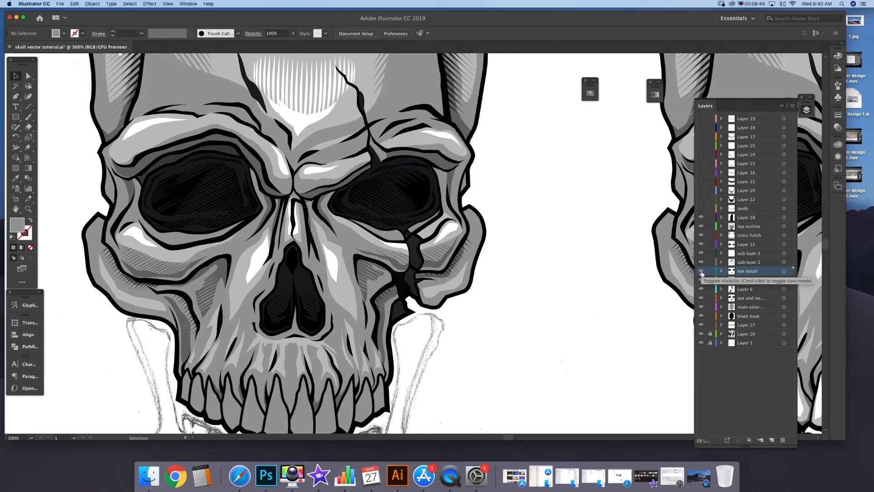
Toggle the eye detail layer beneath the hatching, and inspect the hatch line group inside the right eye socket.
left_click(702, 272)
left_click(702, 272)
left_click(702, 272)
left_click(702, 272)
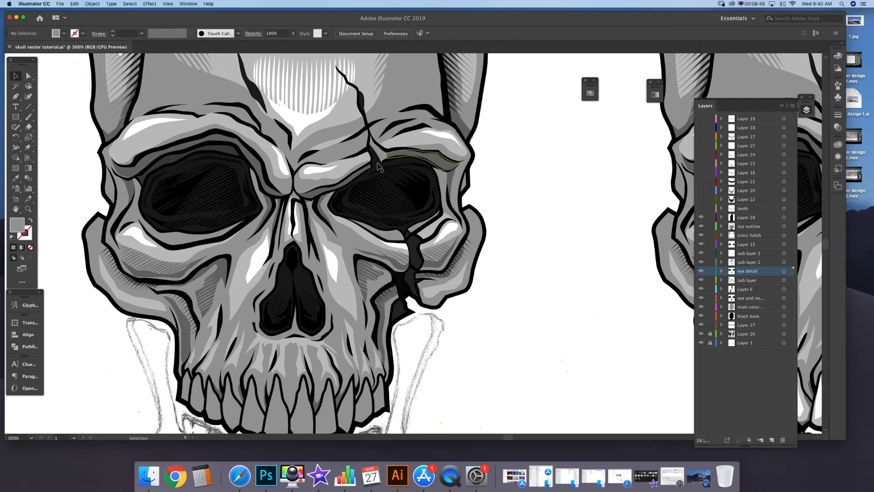
left_click(377, 203)
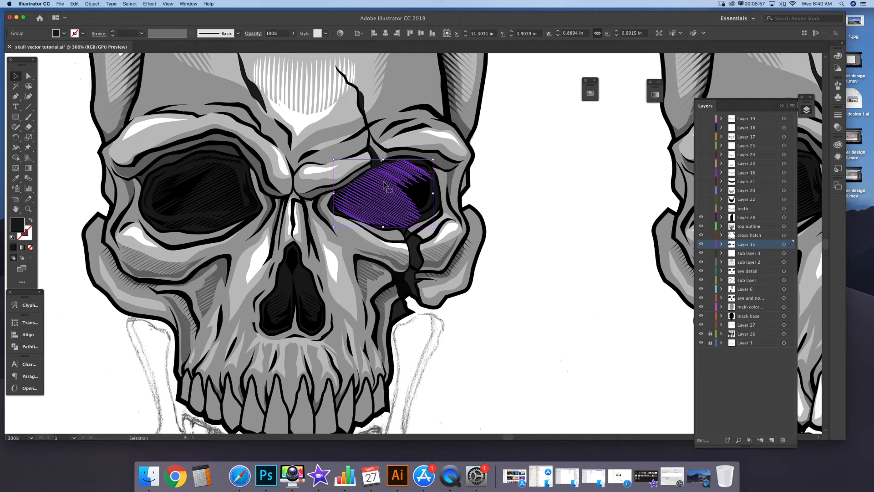
left_click(532, 170)
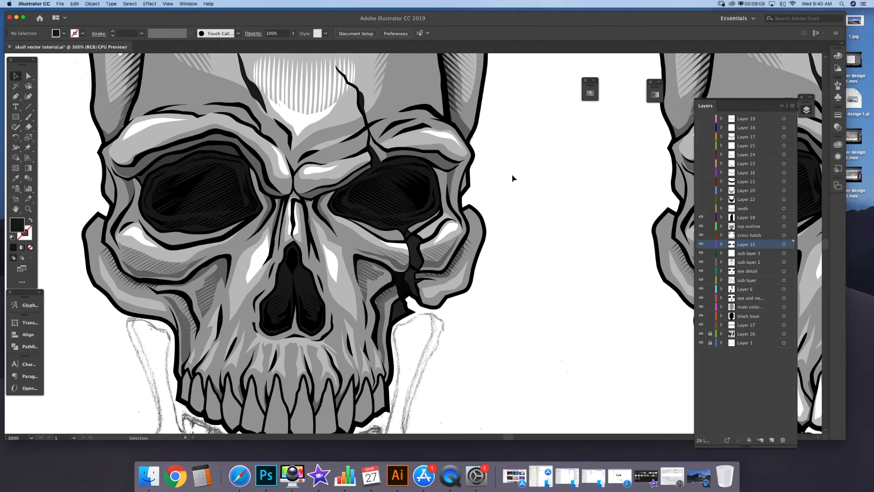
Make Layer 22 active and show Layers 22, 20, 21 and 16 to build up the lower jaw and teeth.
key("super+minus")
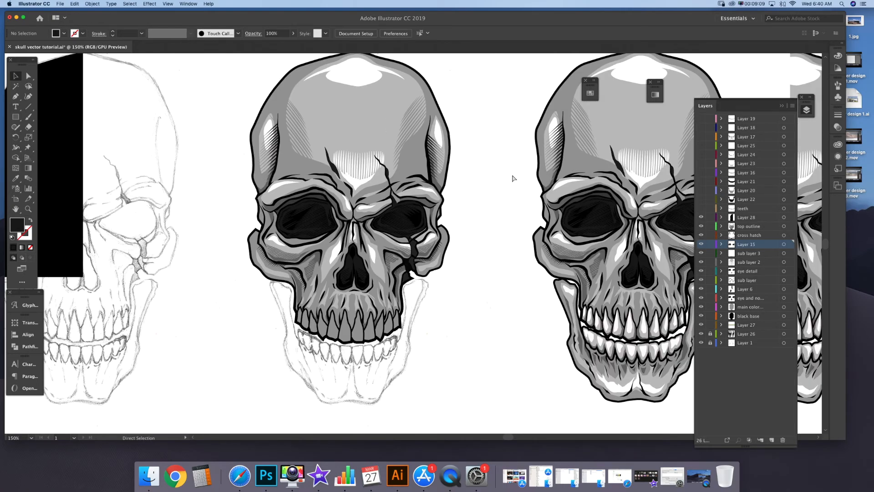
scroll(501, 117, "up", 3)
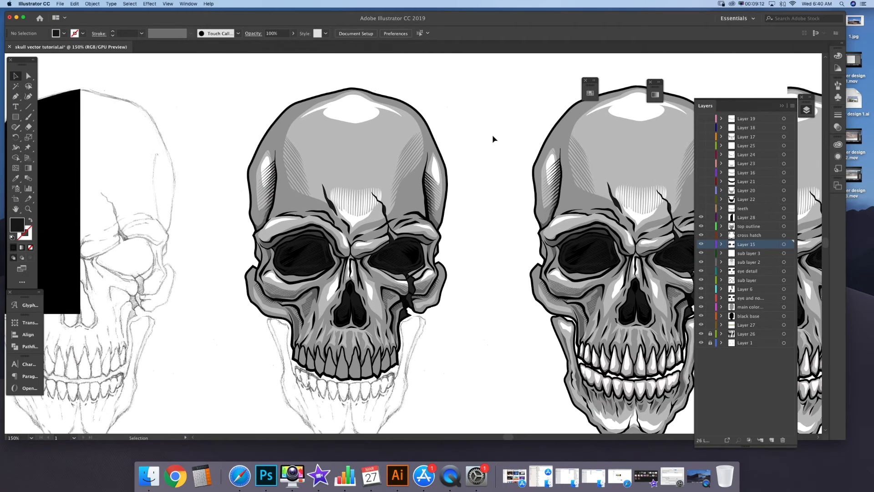
key("super+minus")
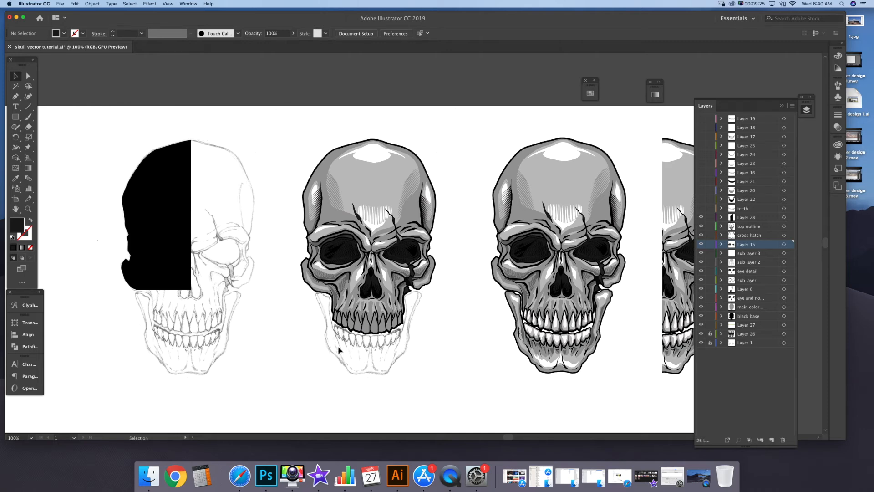
left_click(759, 200)
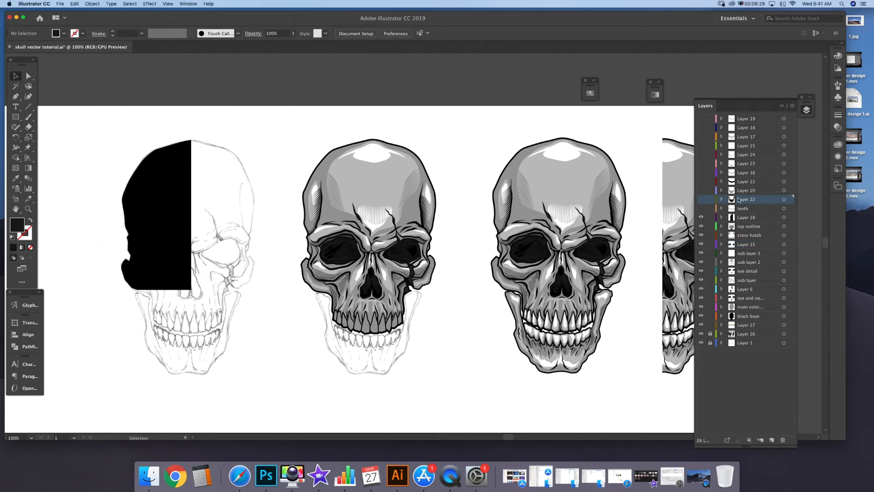
left_click(703, 201)
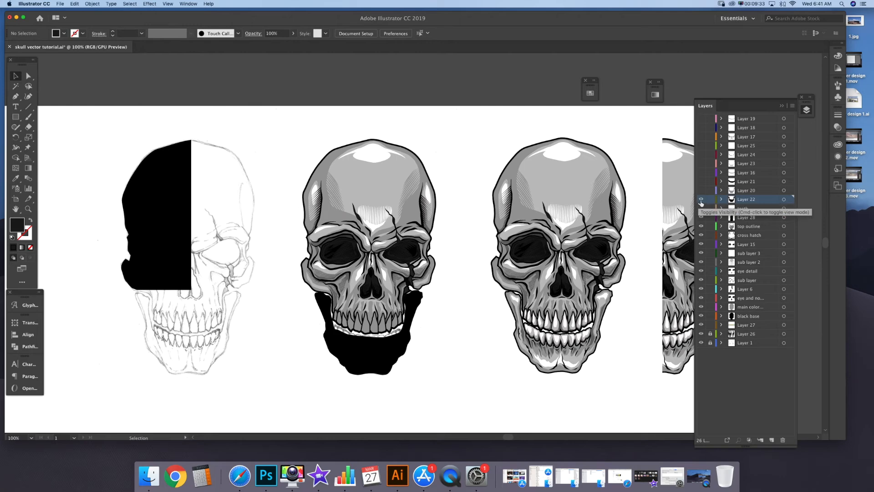
left_click(701, 191)
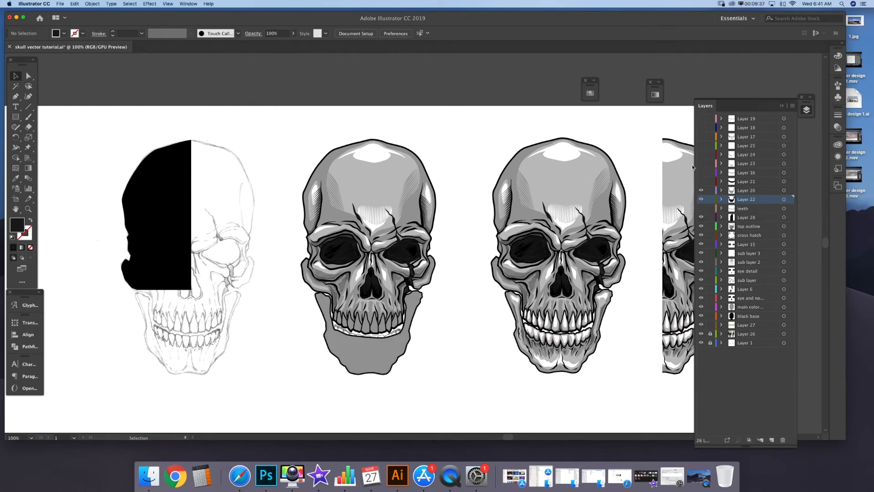
left_click(702, 181)
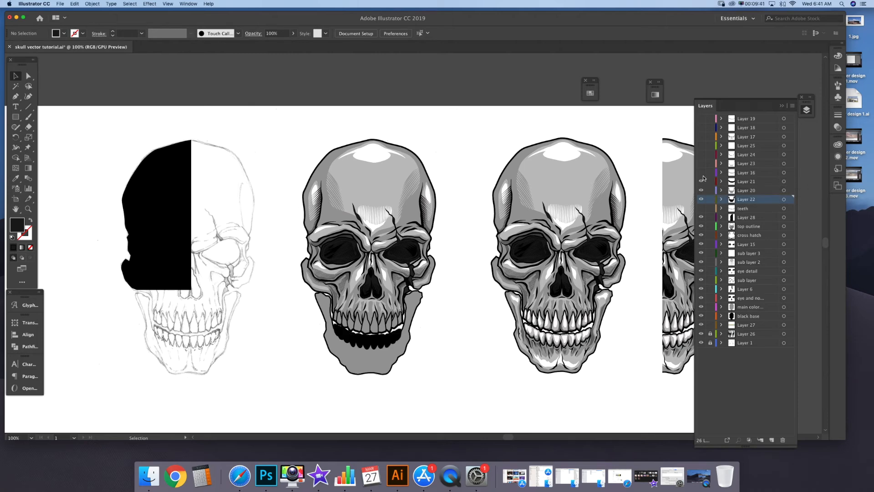
left_click(702, 174)
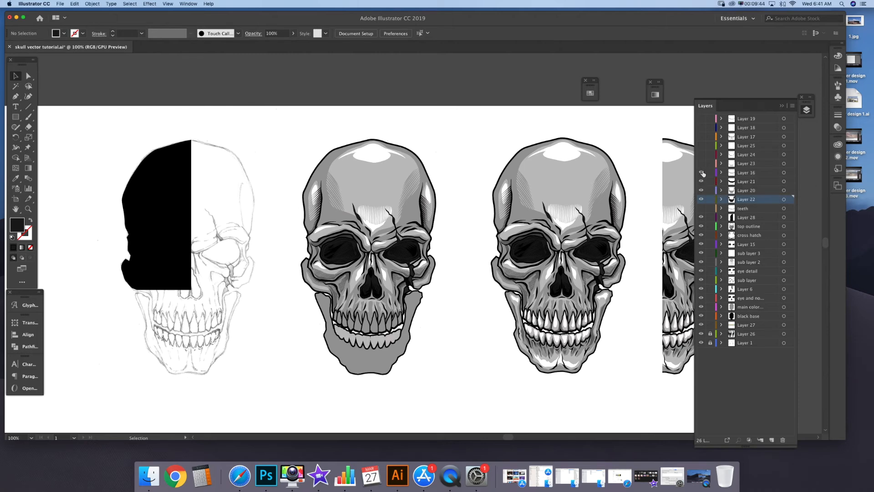
Show Layers 23 and 24 to add the shading and highlights on the lower jaw.
left_click(702, 164)
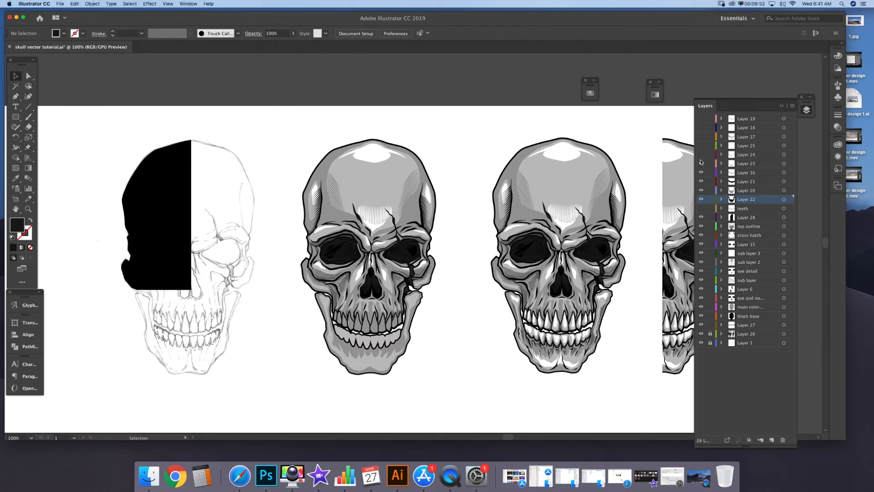
left_click(702, 164)
left_click(702, 164)
left_click(702, 156)
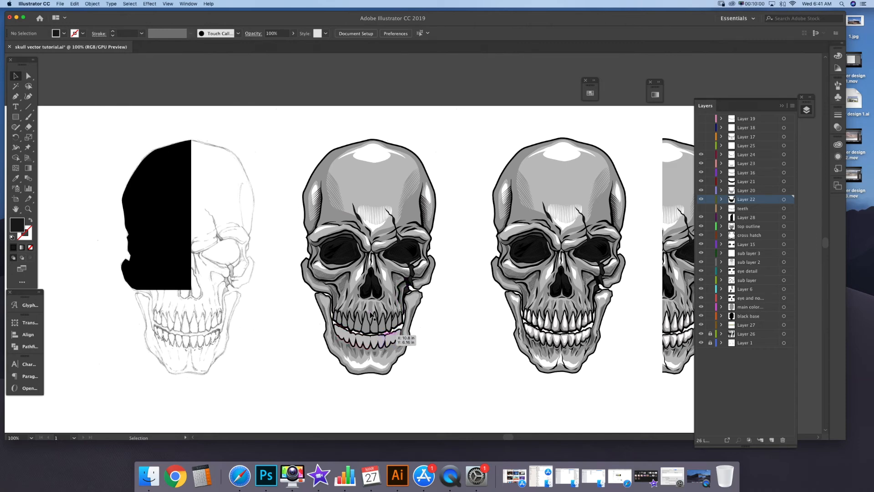
key("super+equal")
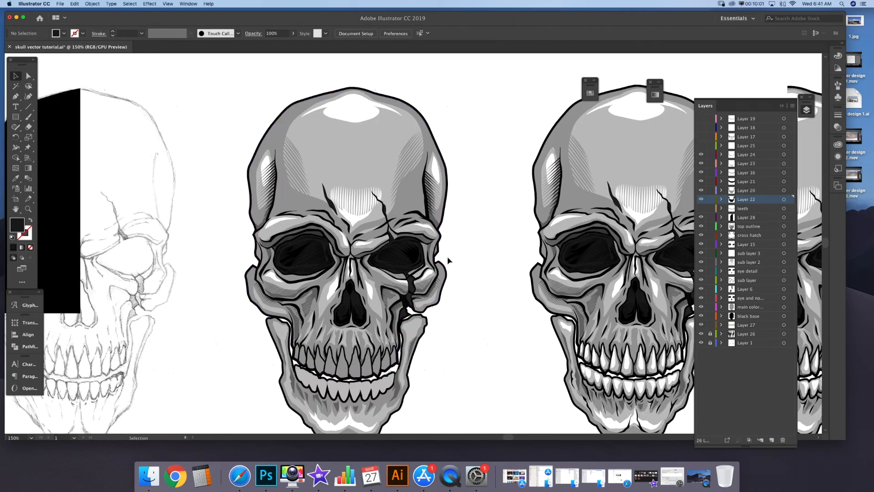
left_click_drag(461, 322, 469, 254)
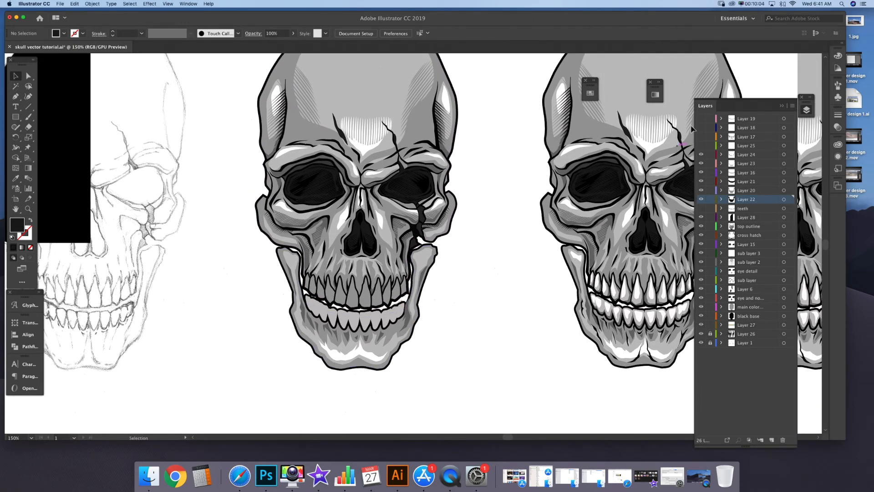
Show Layers 25, 17, 18 and 19 and the teeth layer to complete the shading and highlights on both rows of teeth.
left_click(702, 146)
left_click(701, 137)
left_click(701, 145)
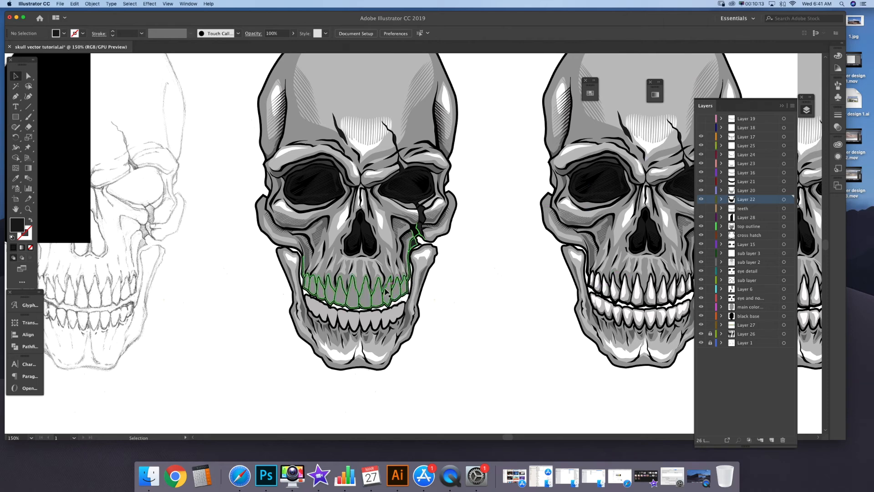
left_click(701, 128)
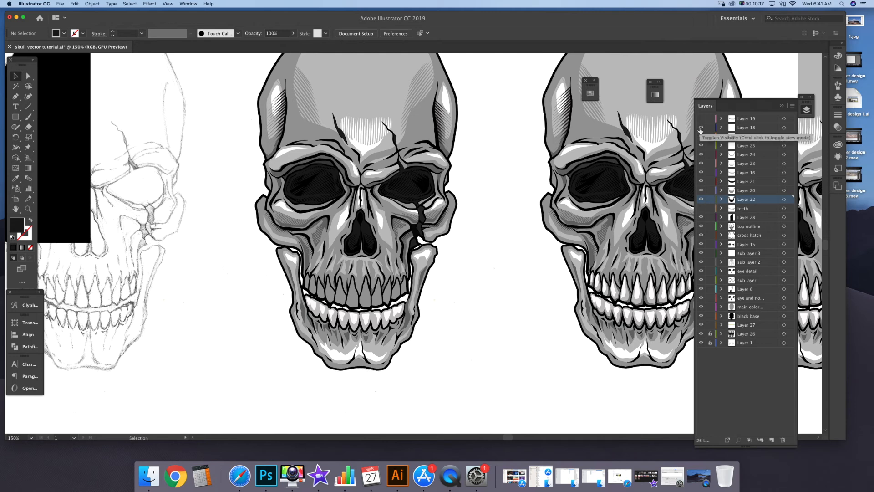
left_click(702, 120)
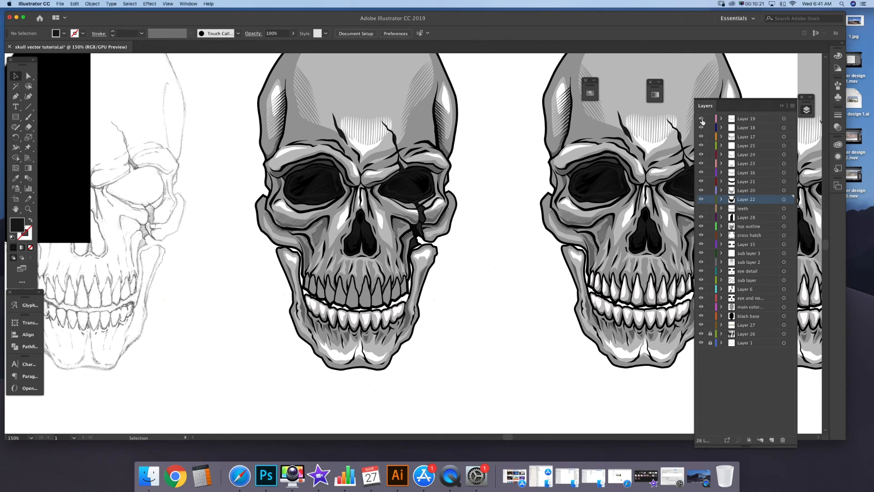
left_click(702, 209)
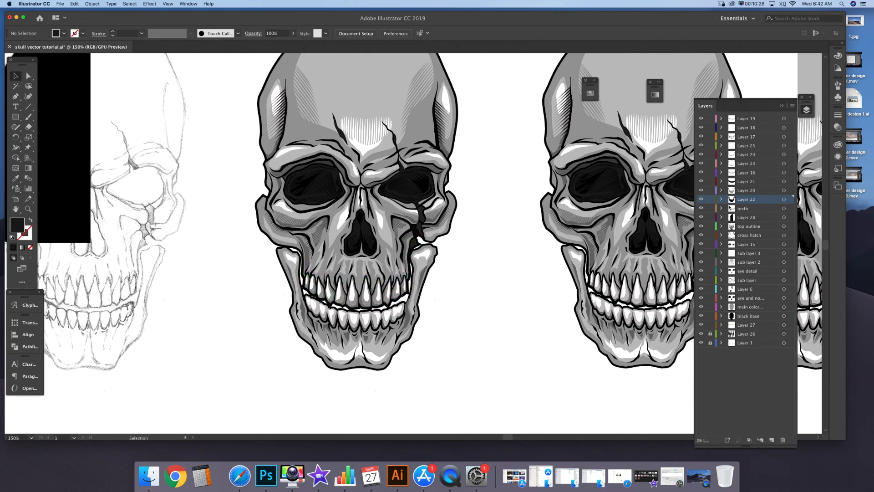
Delete the black half-skull shape covering the pencil sketch.
key("super+minus")
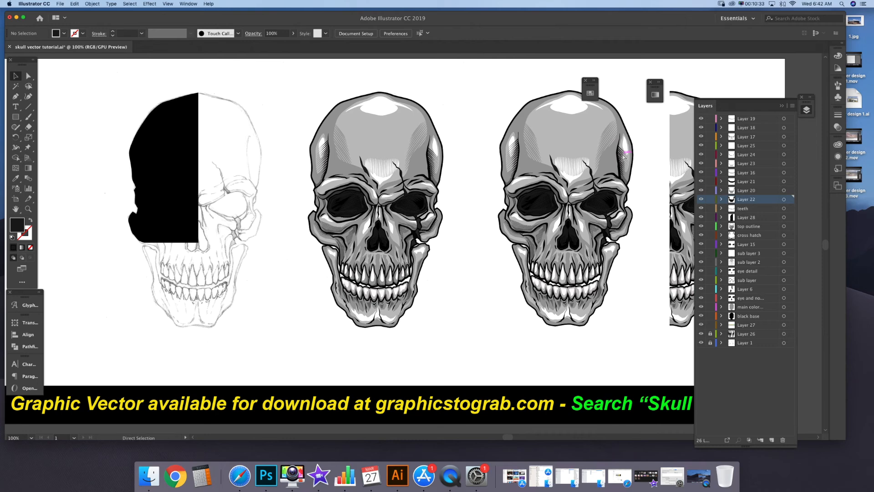
key("super+minus")
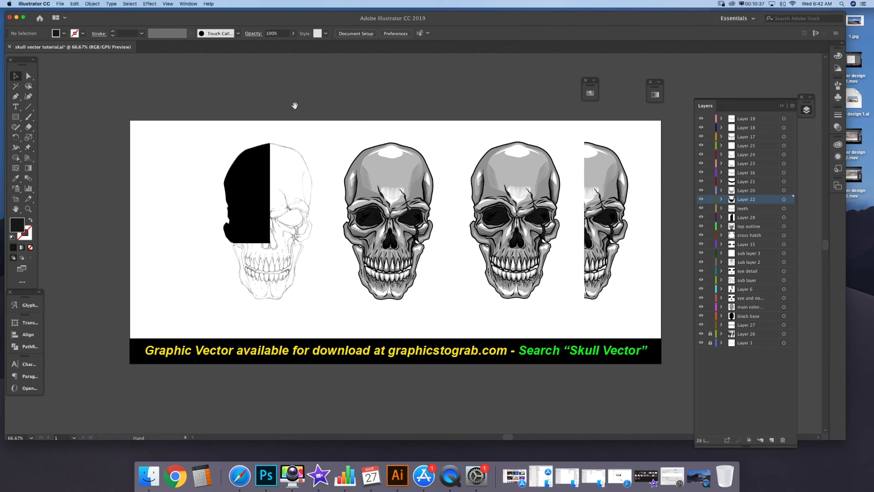
left_click_drag(295, 105, 282, 120)
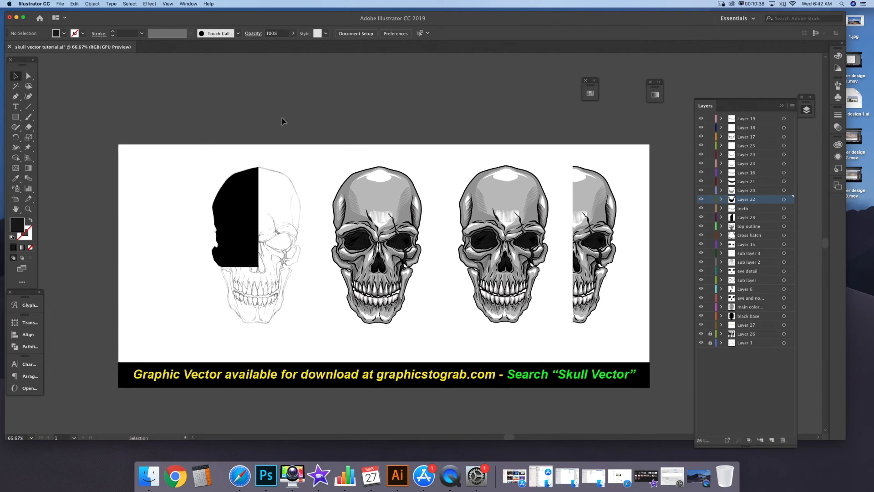
left_click(243, 196)
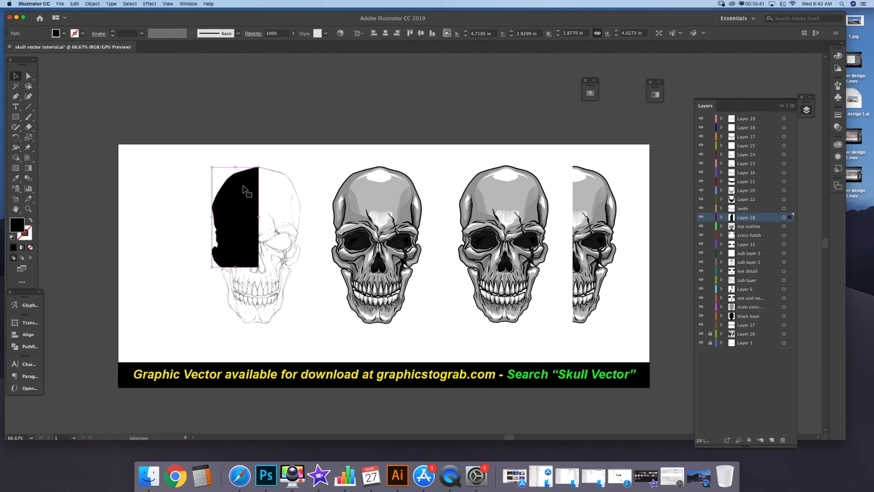
key("Delete")
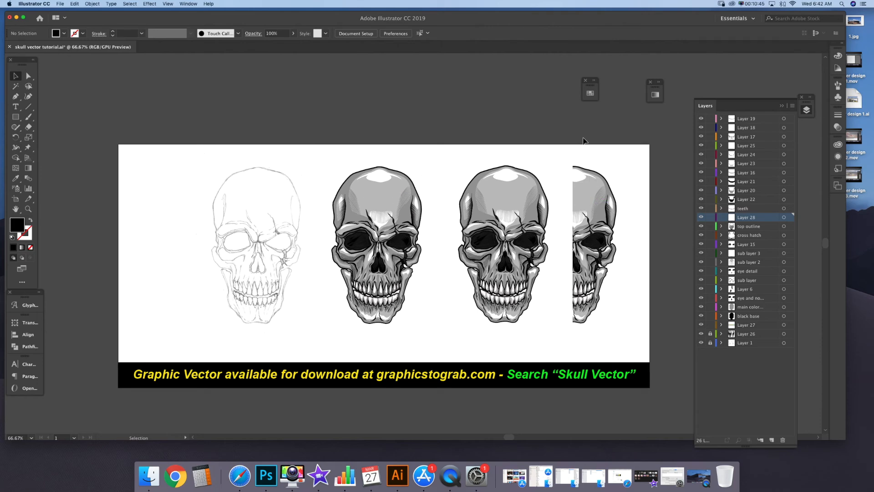
mouse_move(428, 184)
left_mouse_down()
mouse_move(423, 177)
mouse_move(425, 197)
left_mouse_up()
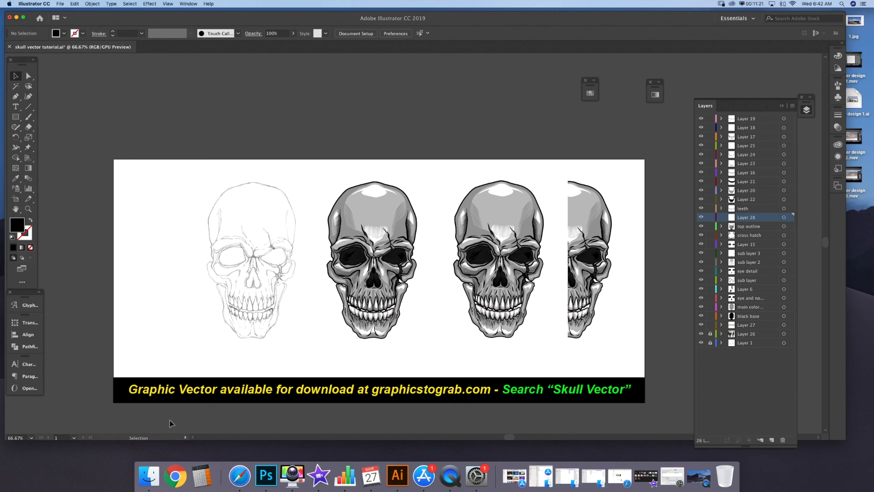
left_click(757, 4)
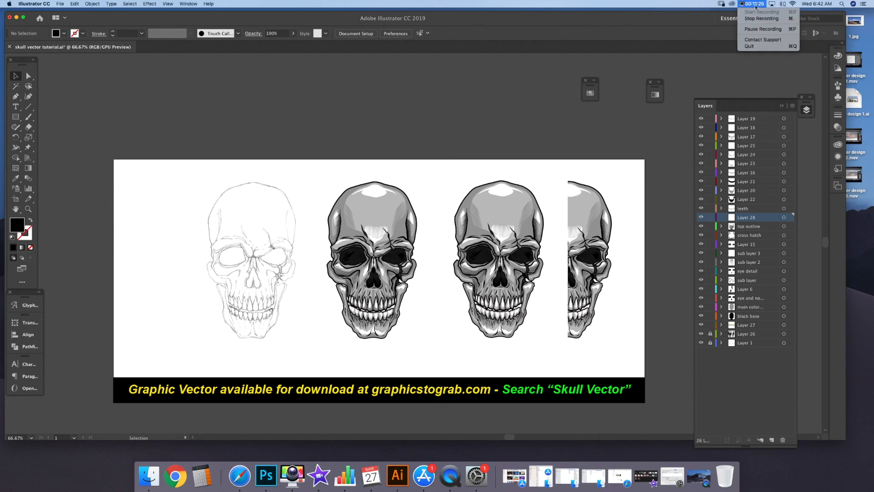